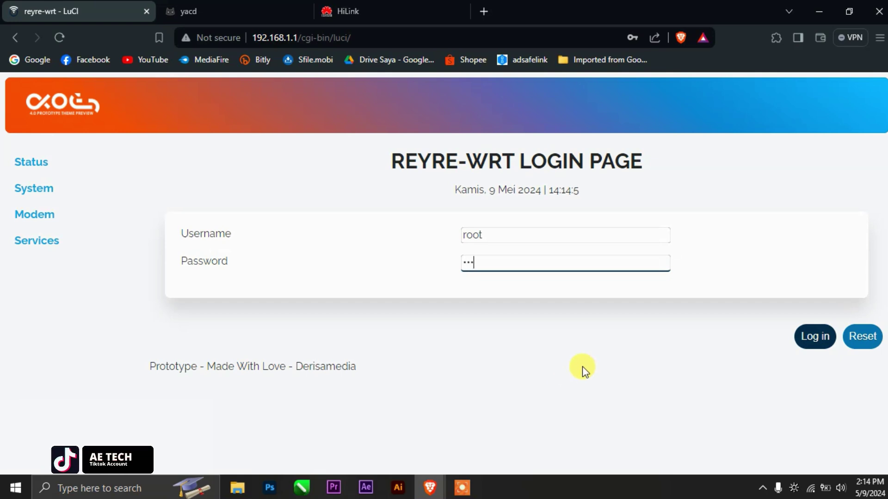
- Log in to the router's admin page as root and decline the offer to update the saved password
{"action": "key", "text": "Return"}
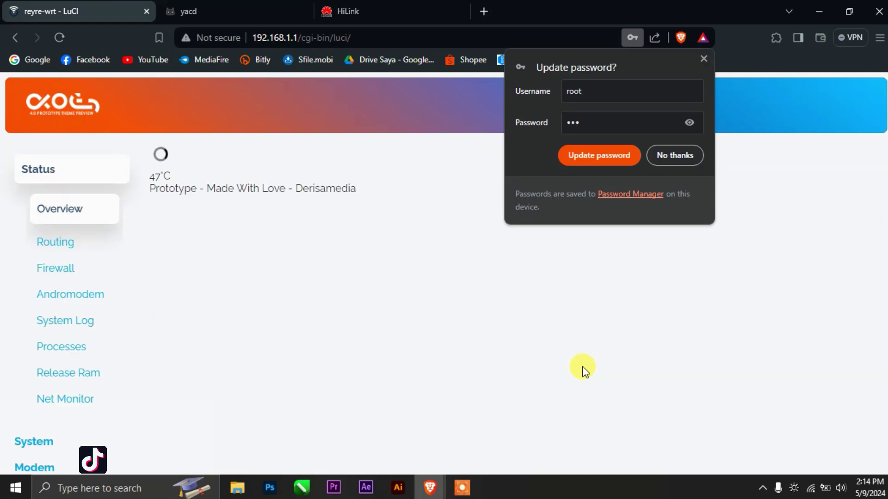
{"action": "left_click", "coordinate": [684, 160]}
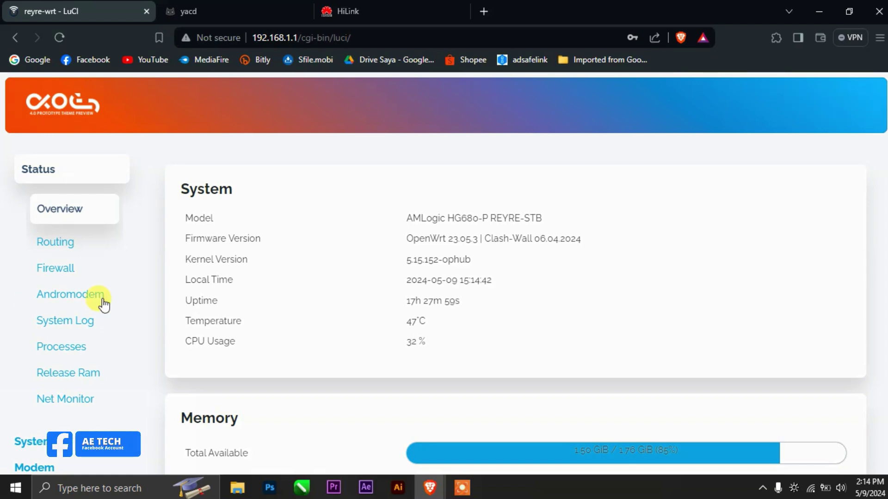
- Look through the status overview, from system, memory and storage to port status, DHCP leases and wireless
{"action": "scroll", "coordinate": [278, 278], "scroll_direction": "down", "scroll_amount": 10}
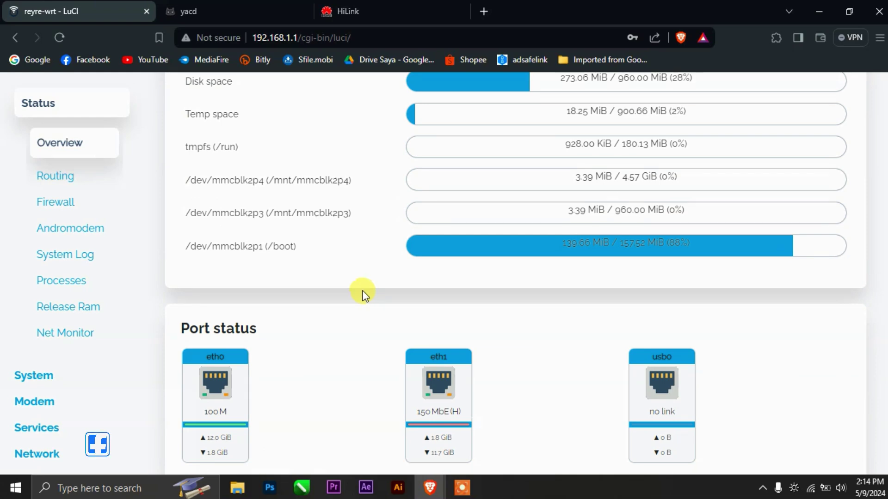
{"action": "scroll", "coordinate": [362, 291], "scroll_direction": "down", "scroll_amount": 5}
{"action": "scroll", "coordinate": [260, 284], "scroll_direction": "down", "scroll_amount": 8}
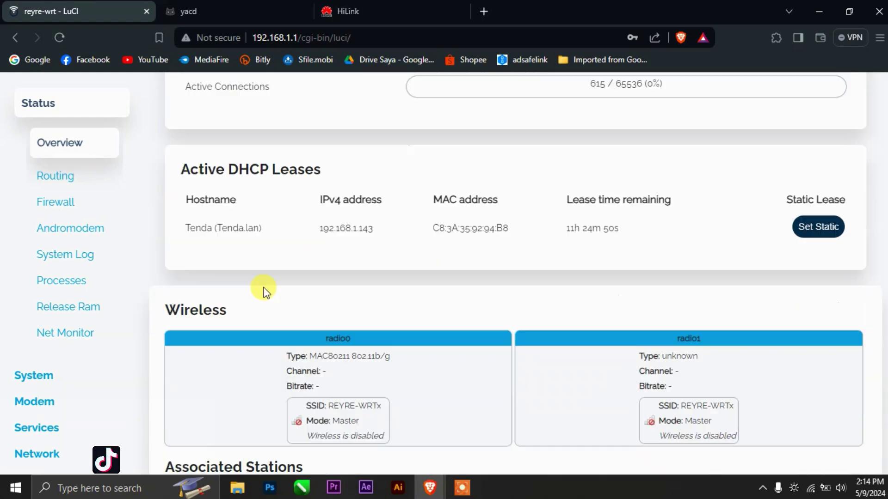
{"action": "scroll", "coordinate": [264, 291], "scroll_direction": "down", "scroll_amount": 5}
{"action": "scroll", "coordinate": [250, 307], "scroll_direction": "up", "scroll_amount": 5}
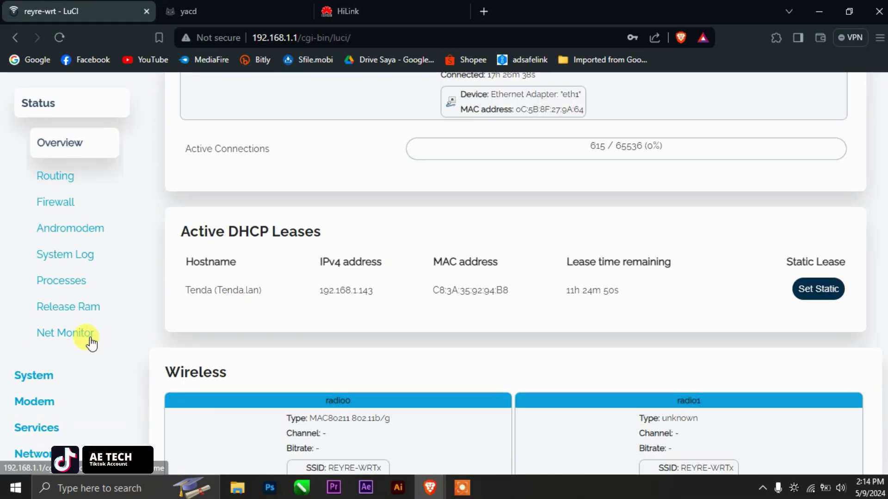
- Look over the System section's entries and view the Net Monitor page under Status
{"action": "left_click", "coordinate": [60, 376]}
{"action": "scroll", "coordinate": [65, 370], "scroll_direction": "down", "scroll_amount": 5}
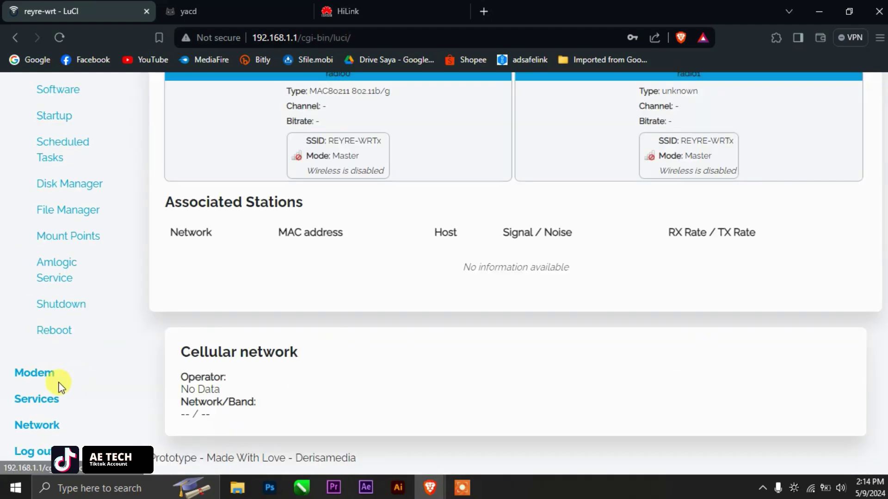
{"action": "scroll", "coordinate": [69, 324], "scroll_direction": "up", "scroll_amount": 6}
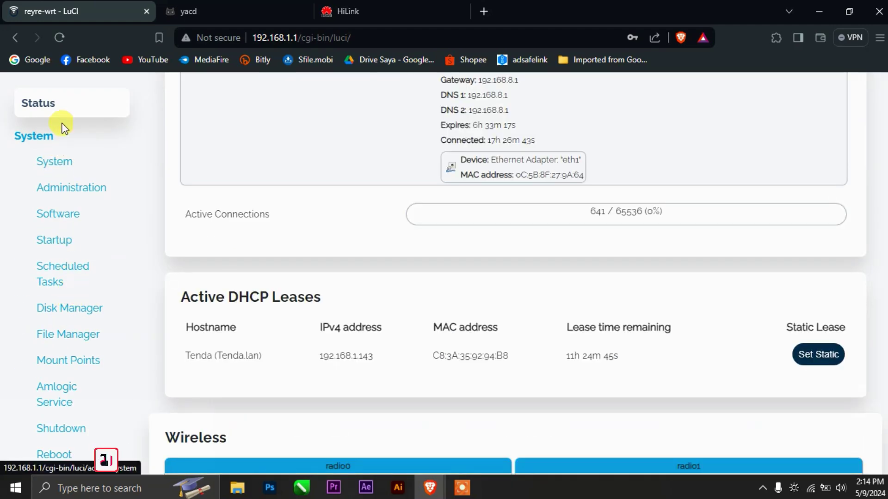
{"action": "left_click", "coordinate": [72, 111]}
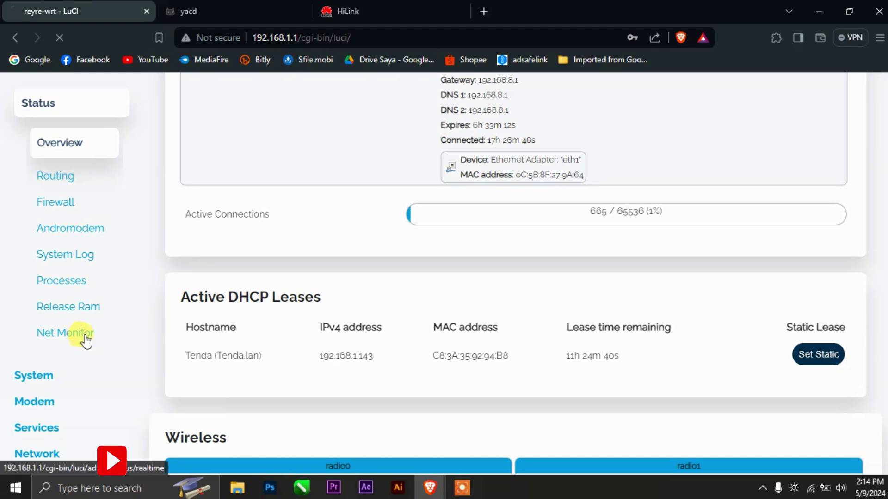
{"action": "left_click", "coordinate": [84, 334]}
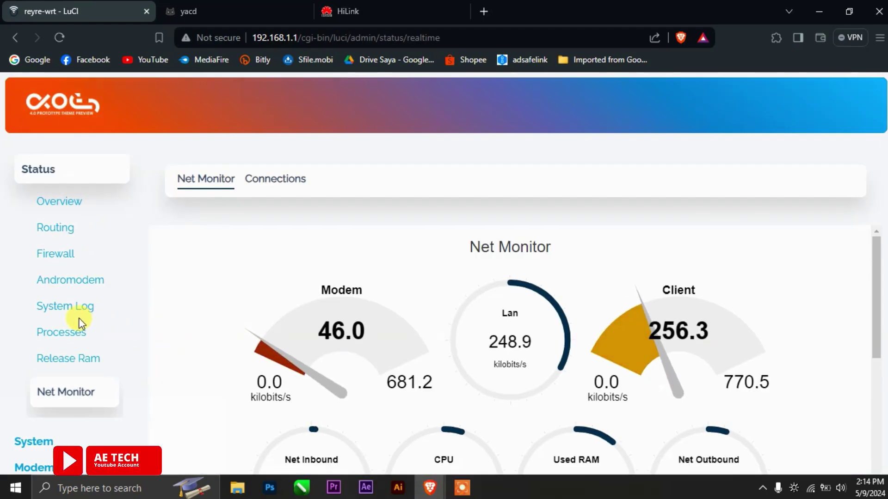
{"action": "scroll", "coordinate": [58, 323], "scroll_direction": "down", "scroll_amount": 3}
- Open Rakitan Manager in the Modem section, read the update changelog and dismiss the update notice
{"action": "left_click", "coordinate": [52, 384]}
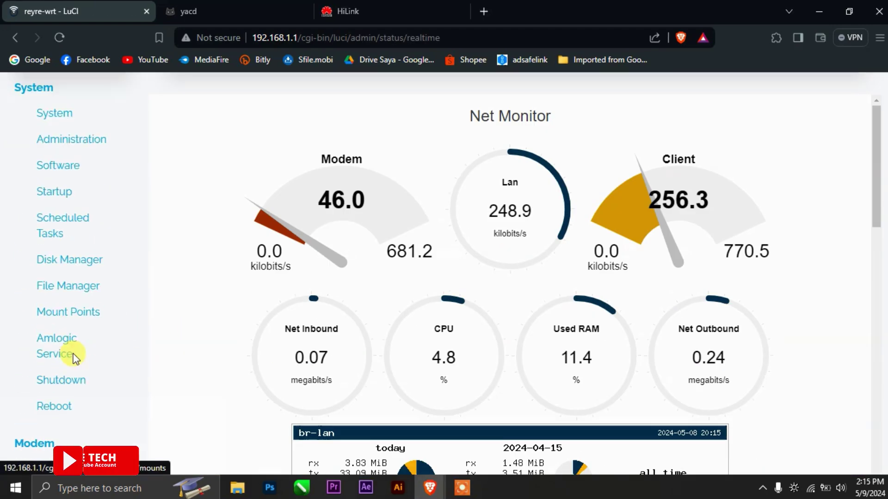
{"action": "left_click", "coordinate": [54, 441]}
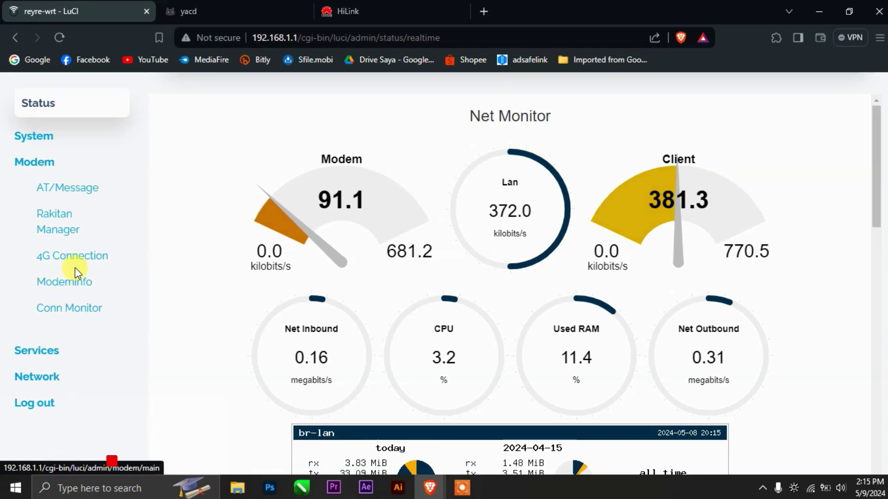
{"action": "left_click", "coordinate": [69, 225]}
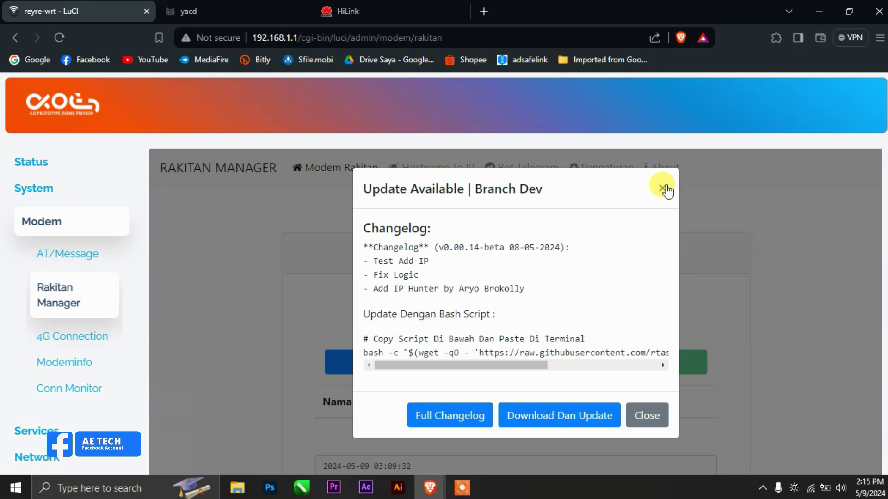
{"action": "scroll", "coordinate": [526, 267], "scroll_direction": "down", "scroll_amount": 4}
{"action": "scroll", "coordinate": [521, 268], "scroll_direction": "up", "scroll_amount": 3}
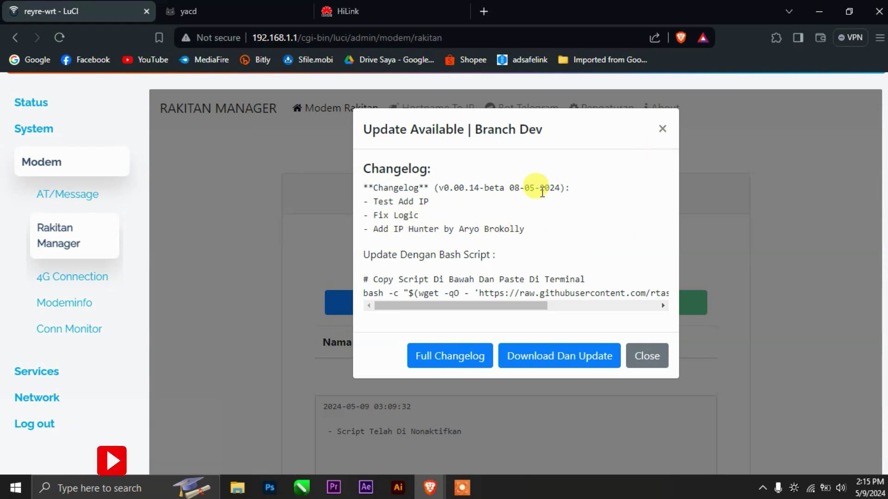
{"action": "left_click", "coordinate": [663, 130]}
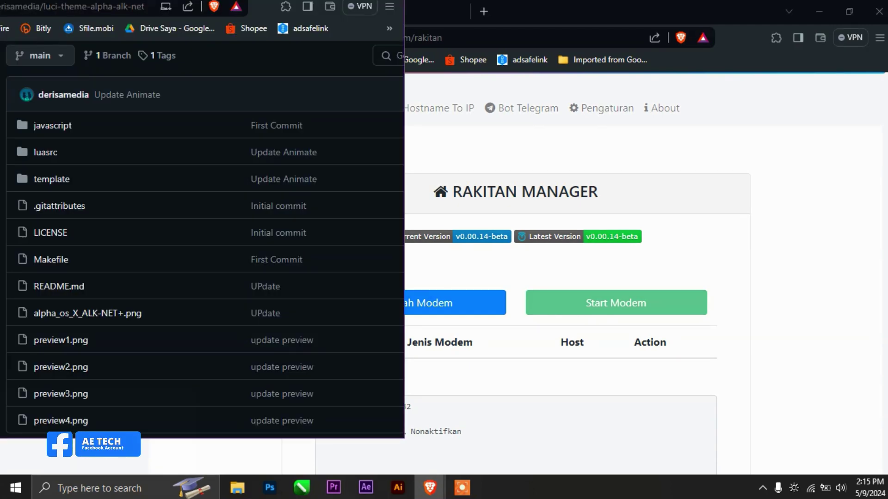
- Bring the luci-theme-alpha-alk-net GitHub page into the main browser window and go to its README
{"action": "left_click_drag", "start_coordinate": [69, 3], "coordinate": [206, 13]}
{"action": "scroll", "coordinate": [407, 163], "scroll_direction": "up", "scroll_amount": 3}
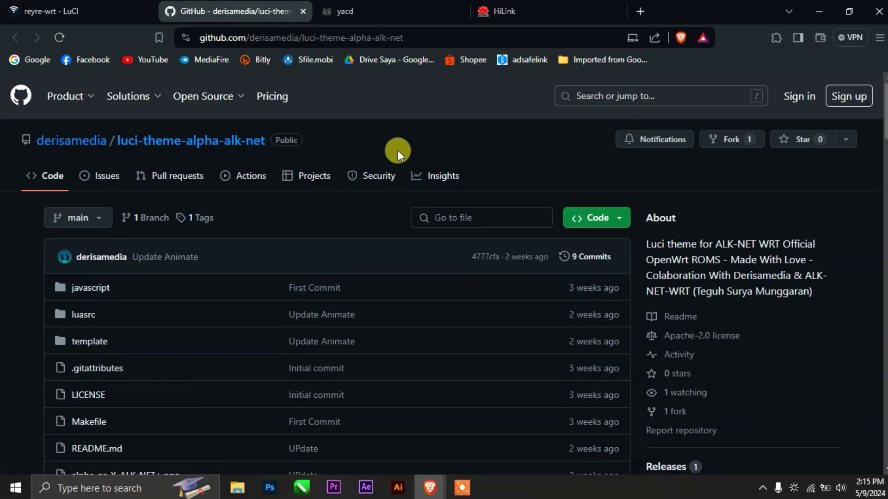
{"action": "scroll", "coordinate": [398, 153], "scroll_direction": "down", "scroll_amount": 7}
{"action": "scroll", "coordinate": [397, 153], "scroll_direction": "down", "scroll_amount": 3}
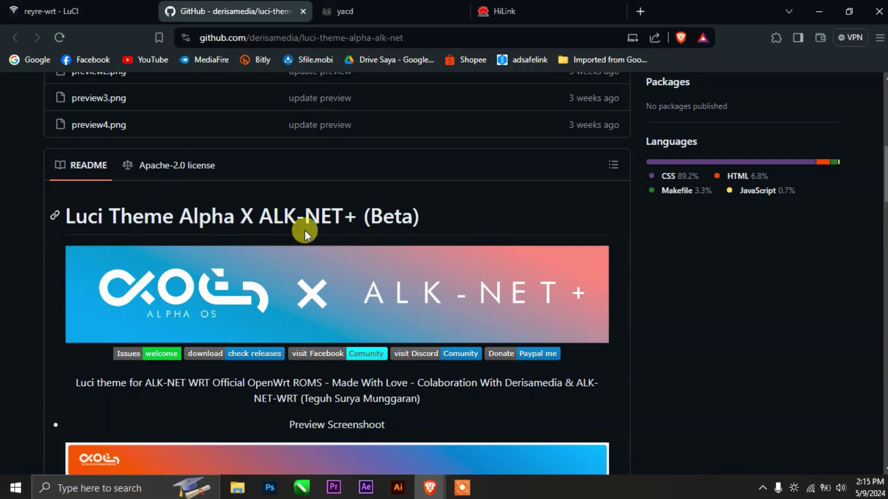
{"action": "left_click", "coordinate": [153, 330]}
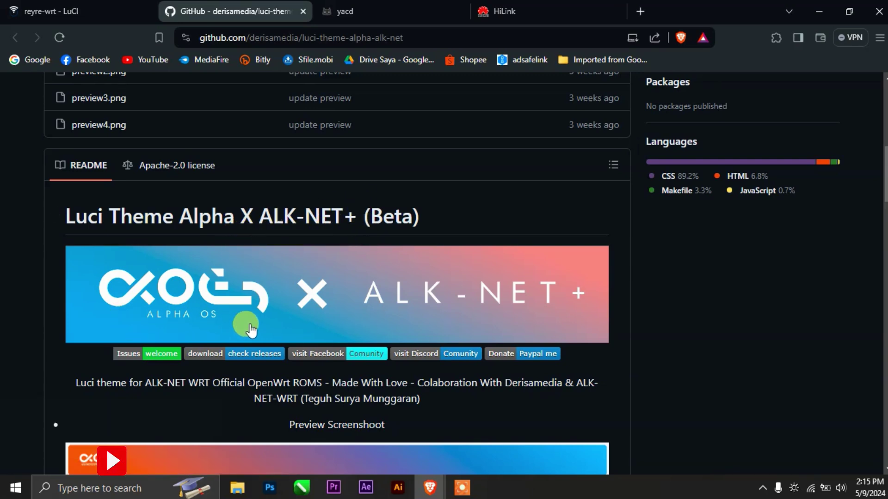
- Examine the theme's preview screenshots in the README and return to the repository's release information
{"action": "scroll", "coordinate": [241, 319], "scroll_direction": "down", "scroll_amount": 5}
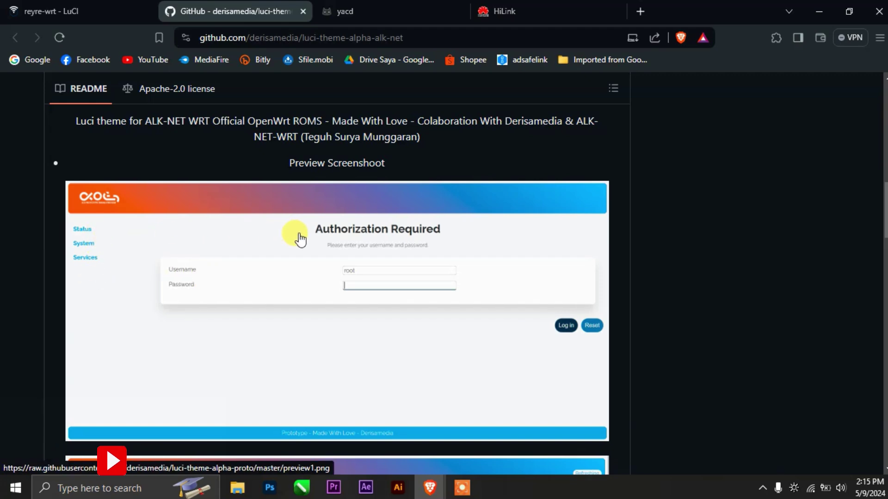
{"action": "scroll", "coordinate": [296, 239], "scroll_direction": "down", "scroll_amount": 5}
{"action": "scroll", "coordinate": [298, 235], "scroll_direction": "down", "scroll_amount": 5}
{"action": "scroll", "coordinate": [298, 238], "scroll_direction": "up", "scroll_amount": 4}
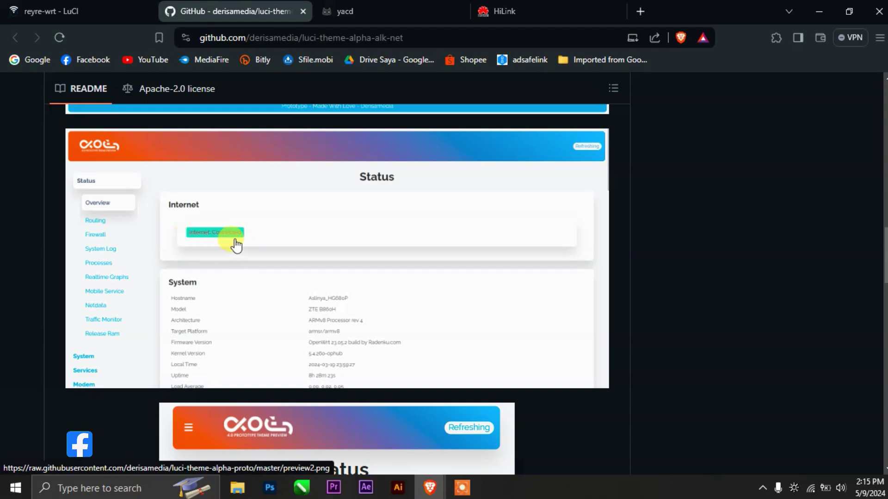
{"action": "scroll", "coordinate": [250, 254], "scroll_direction": "down", "scroll_amount": 10}
{"action": "scroll", "coordinate": [258, 255], "scroll_direction": "down", "scroll_amount": 7}
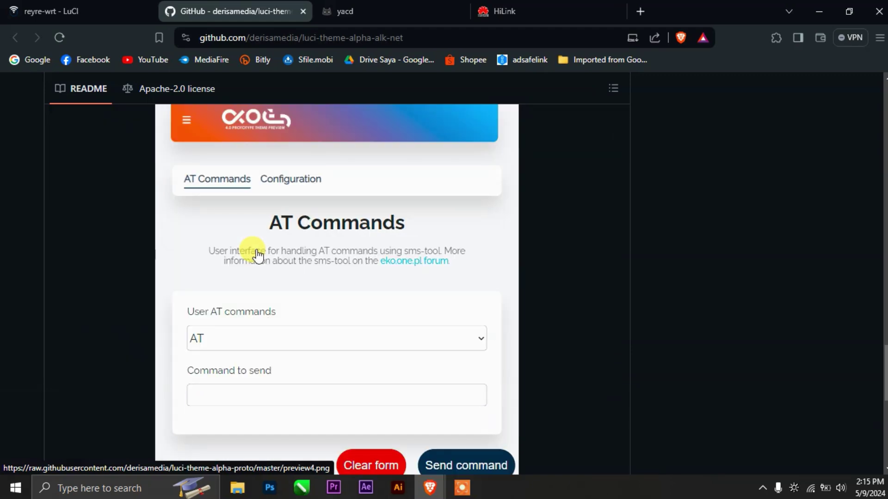
{"action": "scroll", "coordinate": [258, 255], "scroll_direction": "down", "scroll_amount": 10}
{"action": "scroll", "coordinate": [257, 255], "scroll_direction": "up", "scroll_amount": 17}
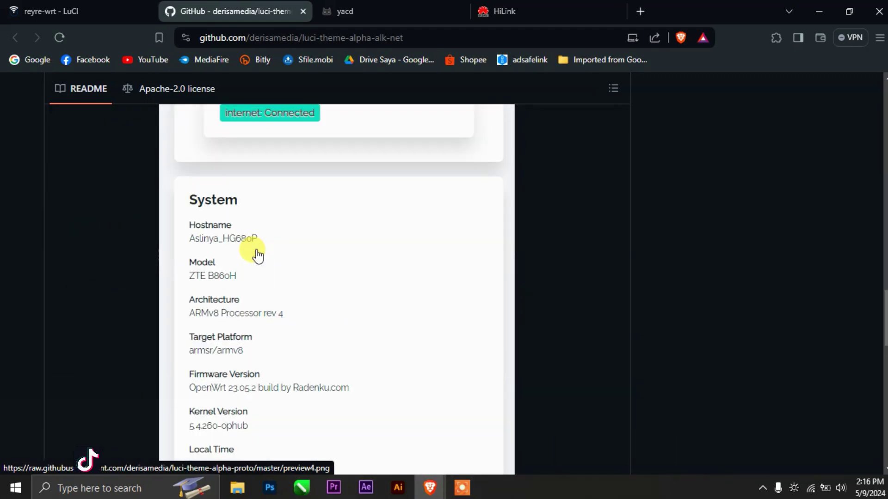
{"action": "scroll", "coordinate": [258, 255], "scroll_direction": "up", "scroll_amount": 20}
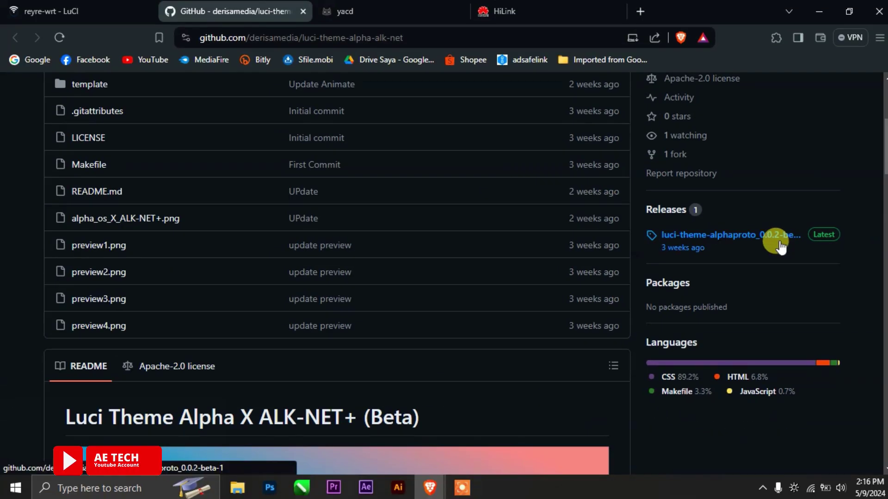
- Open the luci-theme-alphaproto_0.0.2-beta-1 release, locate its .ipk asset and switch to File Explorer
{"action": "left_click", "coordinate": [714, 246]}
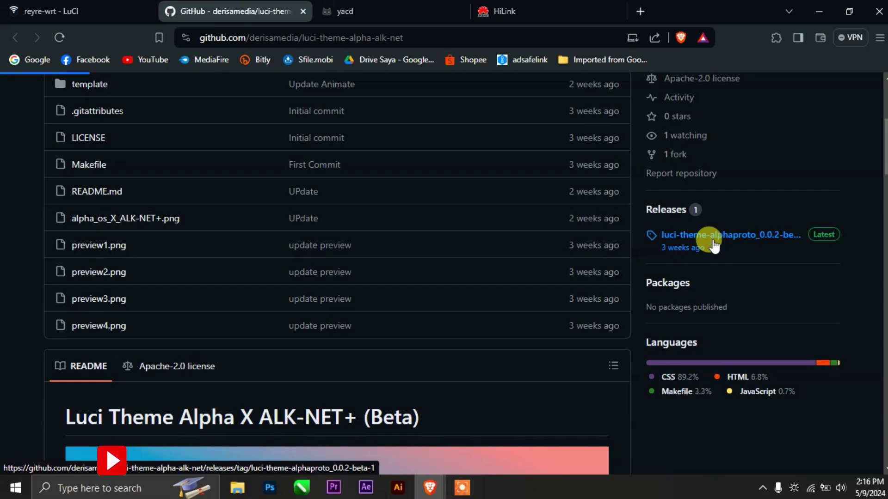
{"action": "scroll", "coordinate": [600, 271], "scroll_direction": "down", "scroll_amount": 6}
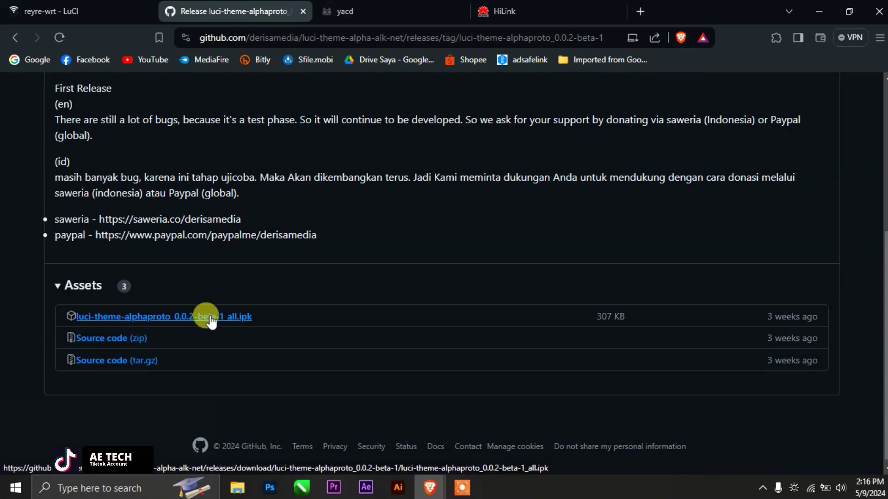
{"action": "left_click", "coordinate": [237, 488]}
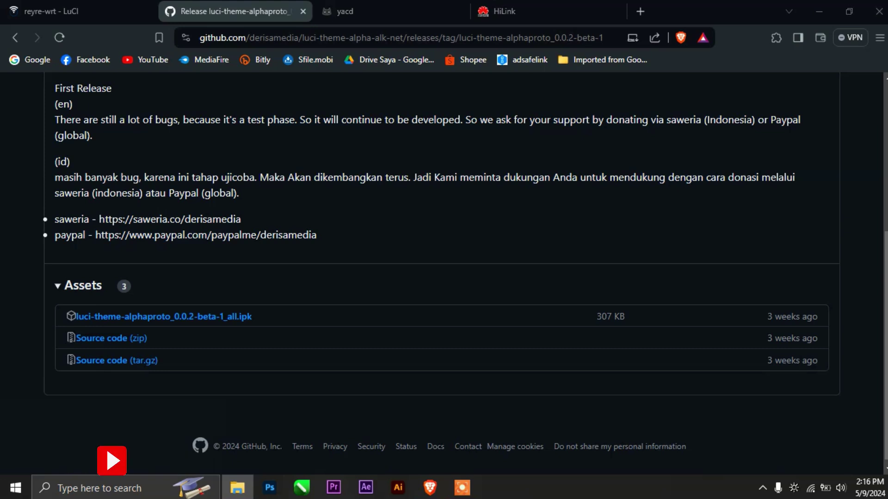
- Return to the router's admin page and open the root folder in the System section's File Manager
{"action": "left_click", "coordinate": [124, 13]}
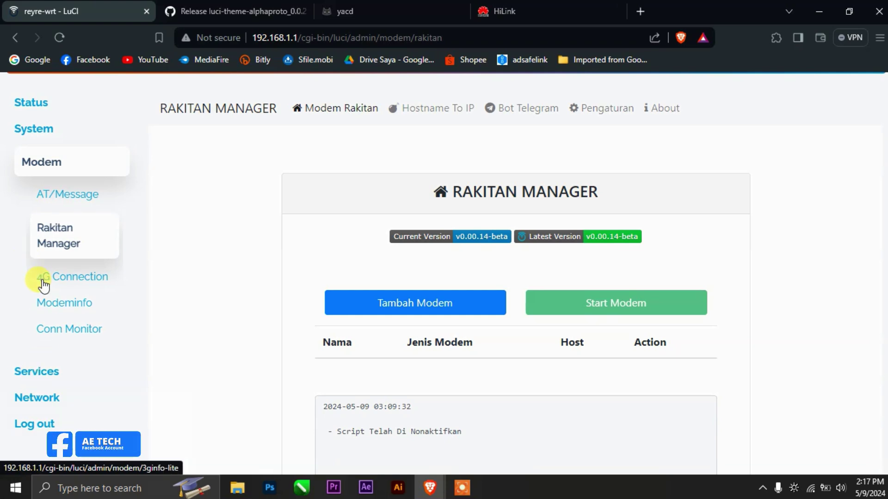
{"action": "left_click", "coordinate": [60, 375]}
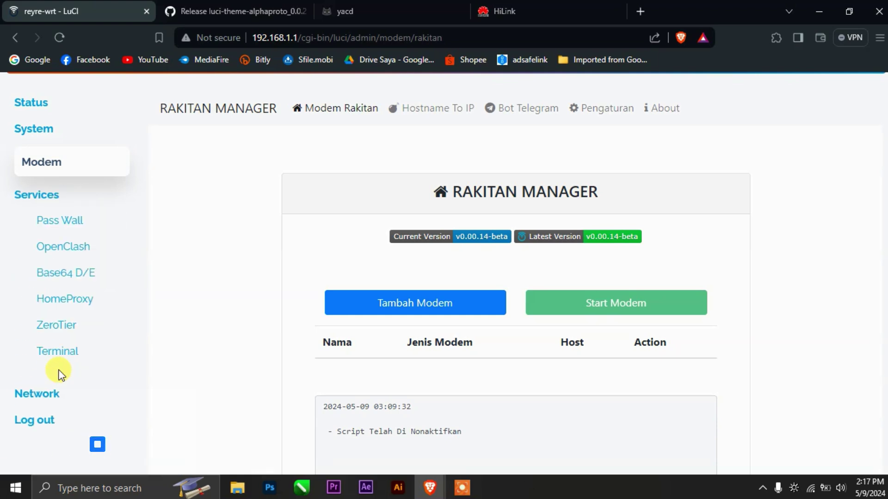
{"action": "left_click", "coordinate": [38, 129]}
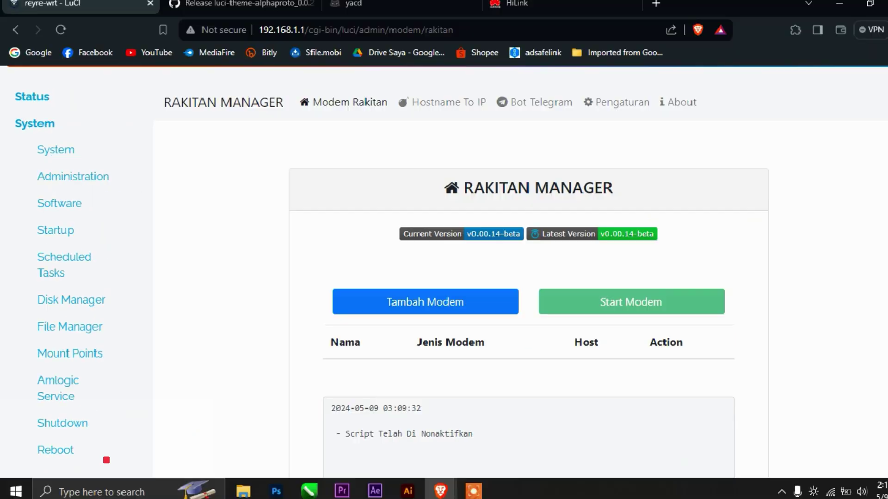
{"action": "left_click", "coordinate": [129, 300]}
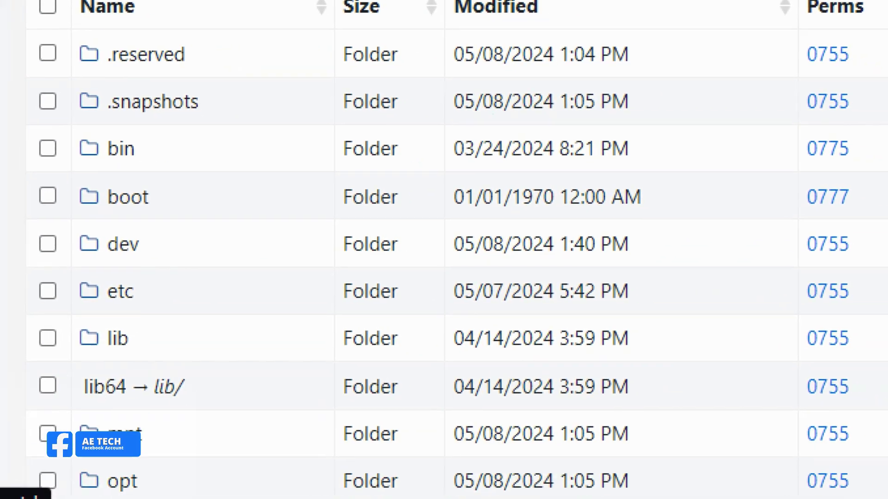
{"action": "scroll", "coordinate": [233, 411], "scroll_direction": "down", "scroll_amount": 5}
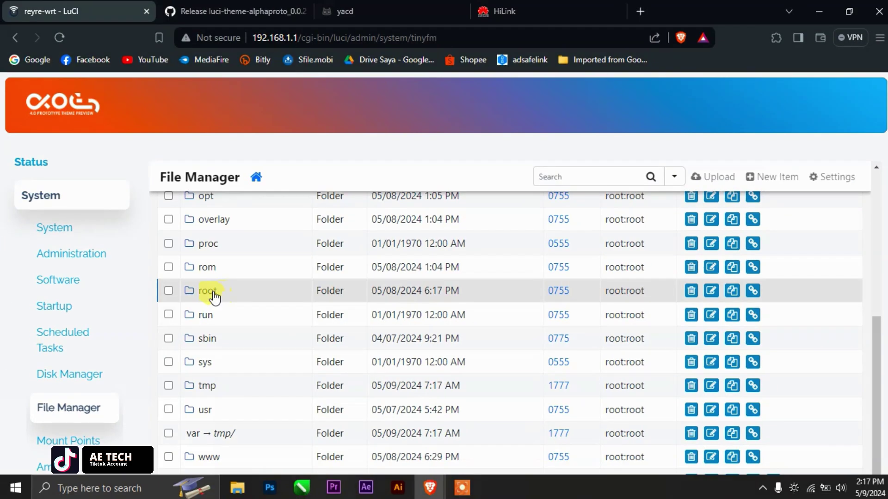
{"action": "left_click", "coordinate": [204, 288]}
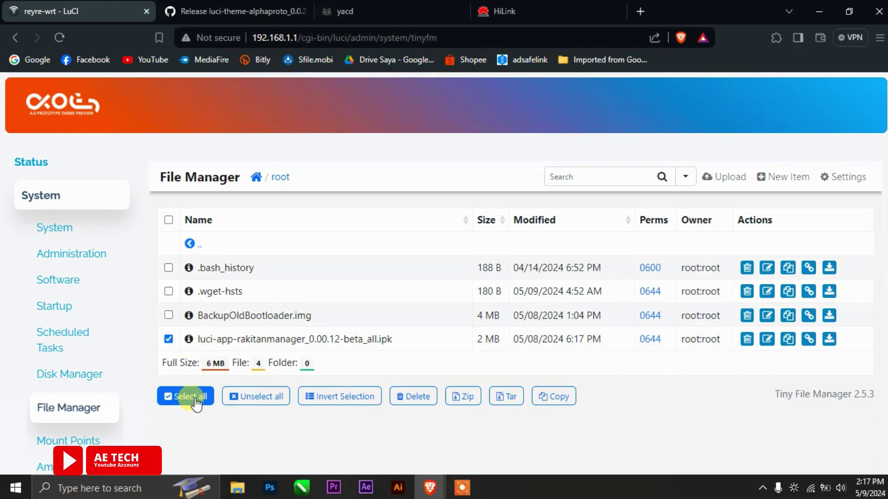
- Delete luci-app-rakitanmanager_0.00.12-beta_all.ipk from the root folder
{"action": "left_click", "coordinate": [416, 399]}
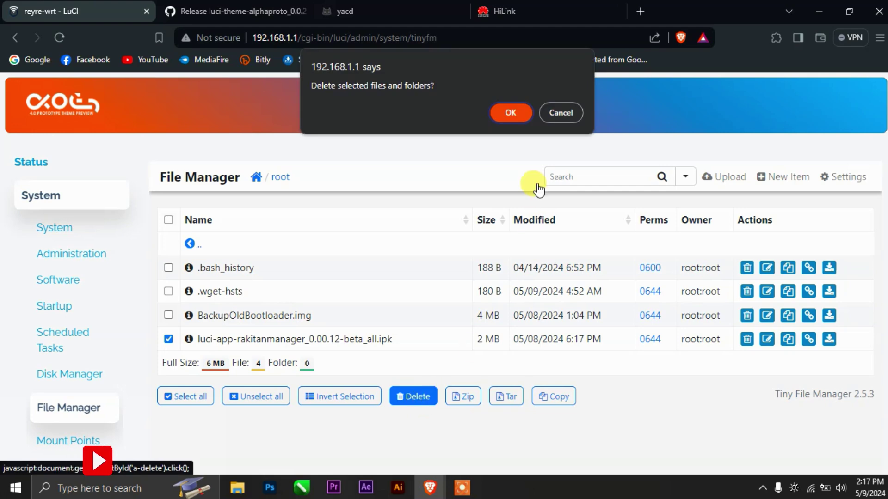
{"action": "left_click", "coordinate": [510, 114]}
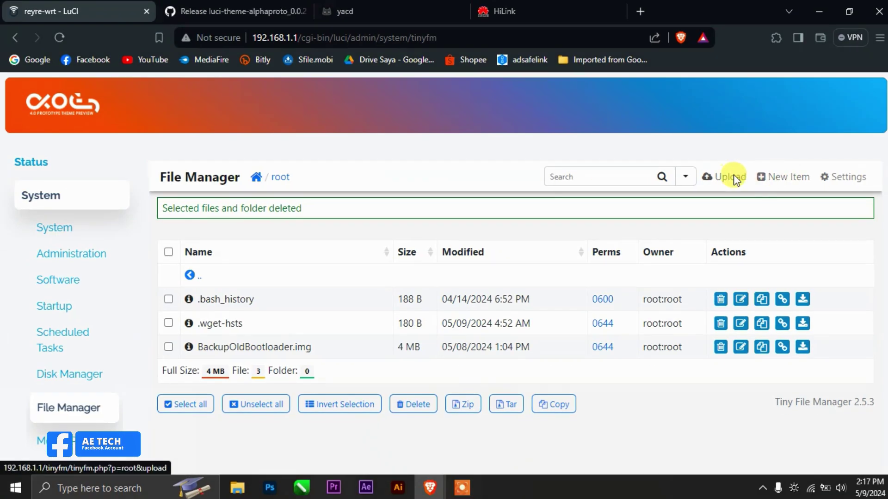
{"action": "left_click", "coordinate": [693, 175]}
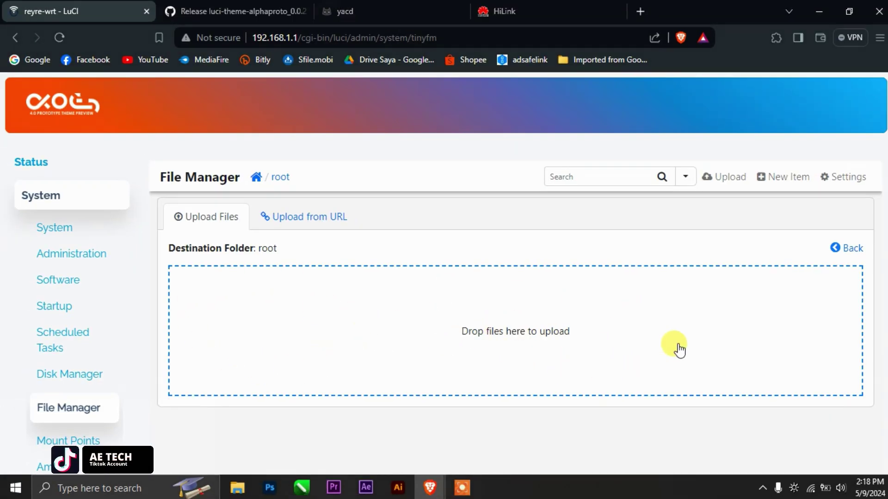
{"action": "left_click", "coordinate": [647, 332]}
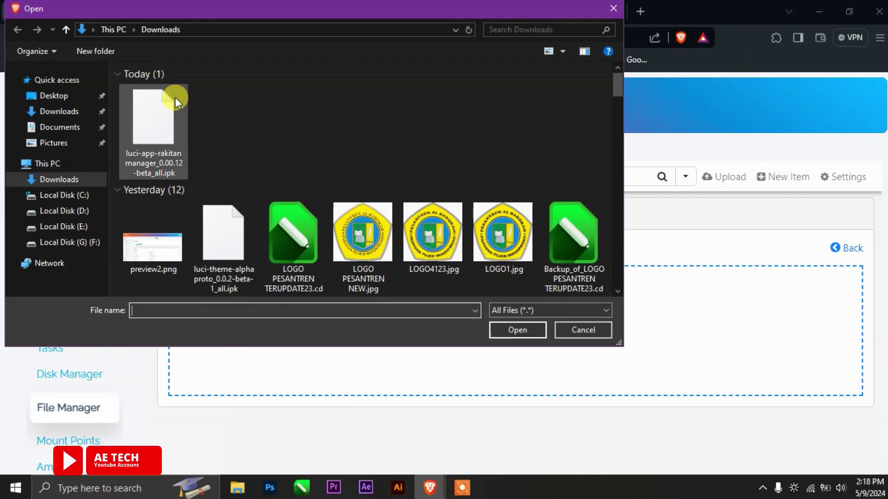
{"action": "left_click", "coordinate": [180, 92]}
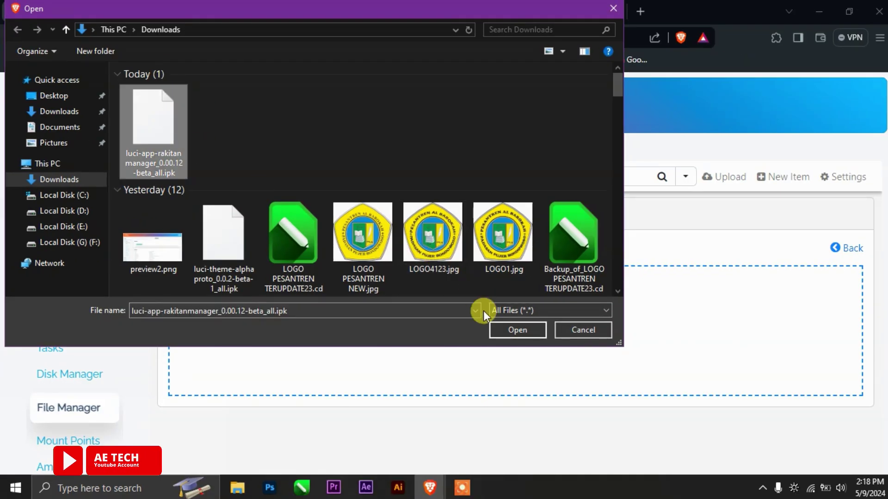
{"action": "left_click", "coordinate": [512, 332]}
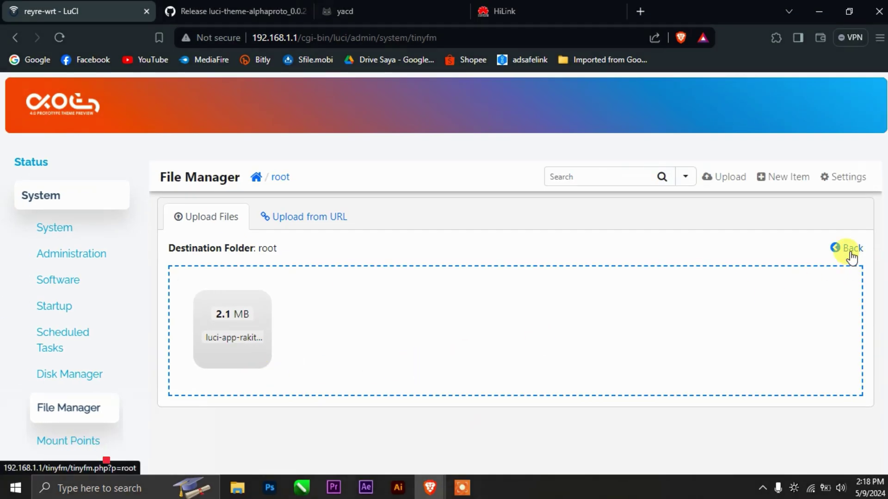
{"action": "left_click", "coordinate": [851, 258]}
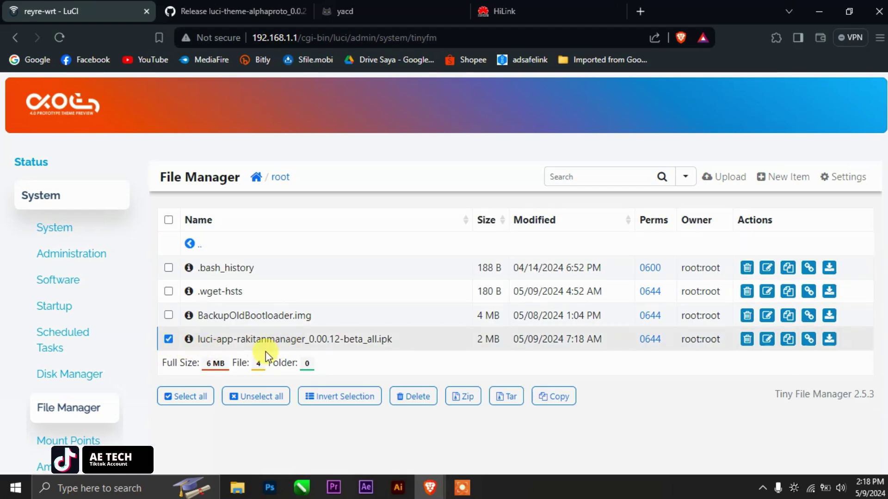
{"action": "left_click", "coordinate": [413, 396]}
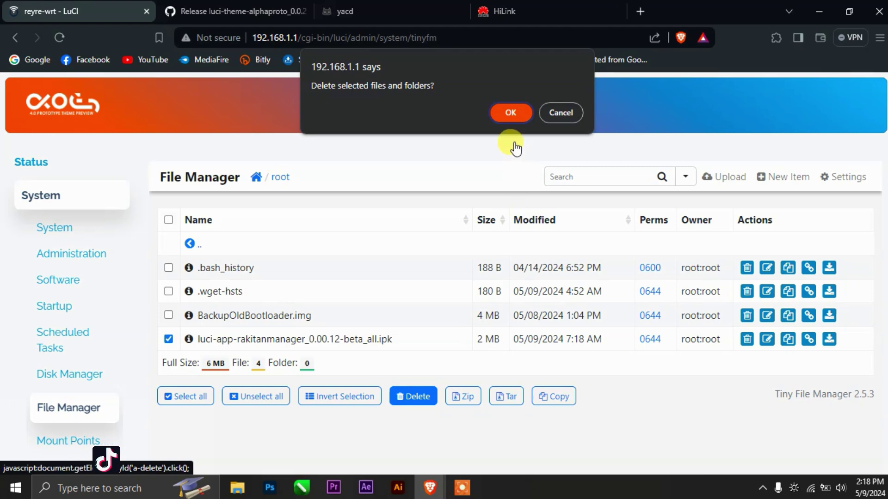
{"action": "left_click", "coordinate": [509, 113]}
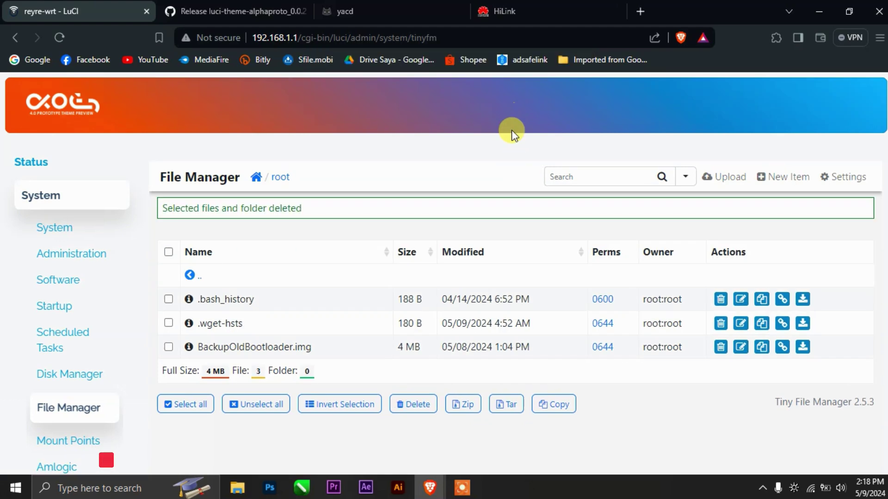
- Upload luci-theme-alphaproto_0.0.2-beta-1_all.ipk from the Downloads folder to the router's root folder and return to the file list
{"action": "left_click", "coordinate": [723, 178]}
{"action": "left_click", "coordinate": [339, 307]}
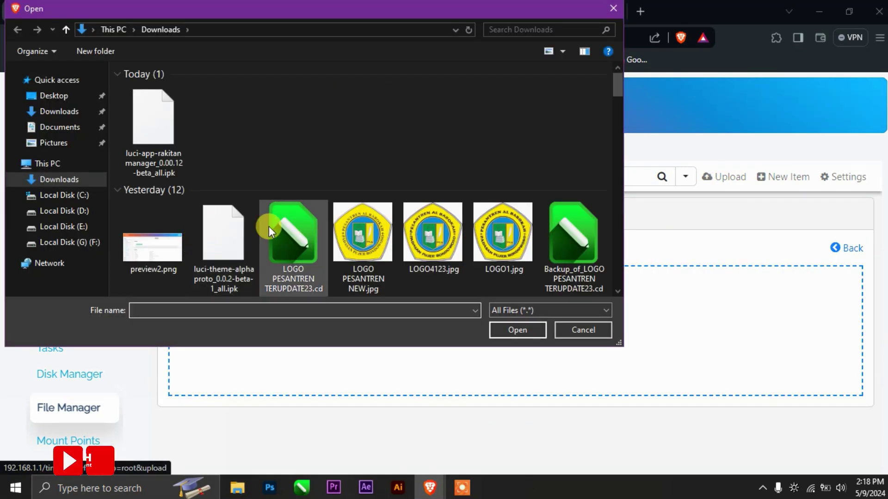
{"action": "left_click", "coordinate": [224, 257]}
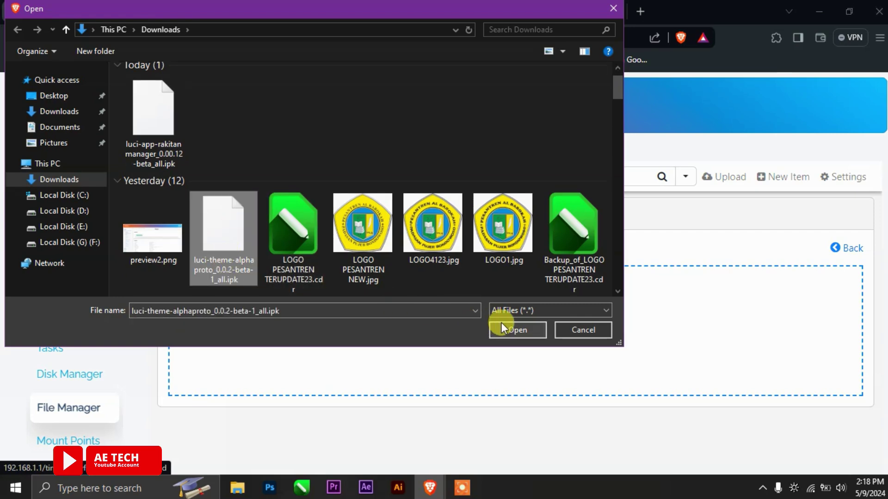
{"action": "left_click", "coordinate": [514, 329]}
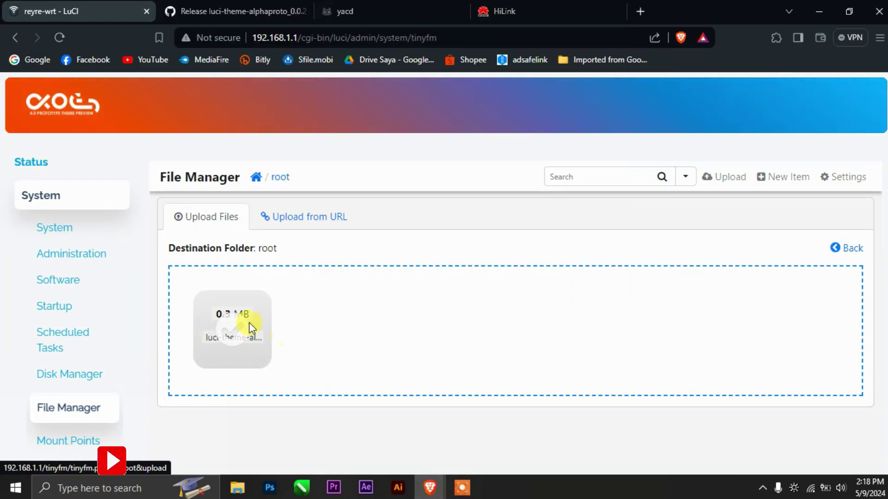
{"action": "left_click", "coordinate": [842, 248]}
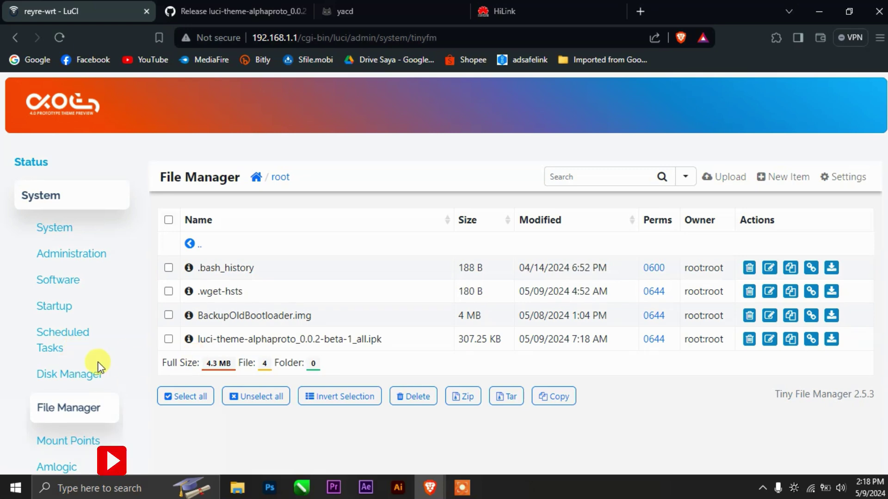
- Open the router's Terminal from the Services section
{"action": "scroll", "coordinate": [98, 365], "scroll_direction": "down", "scroll_amount": 3}
{"action": "left_click", "coordinate": [51, 399]}
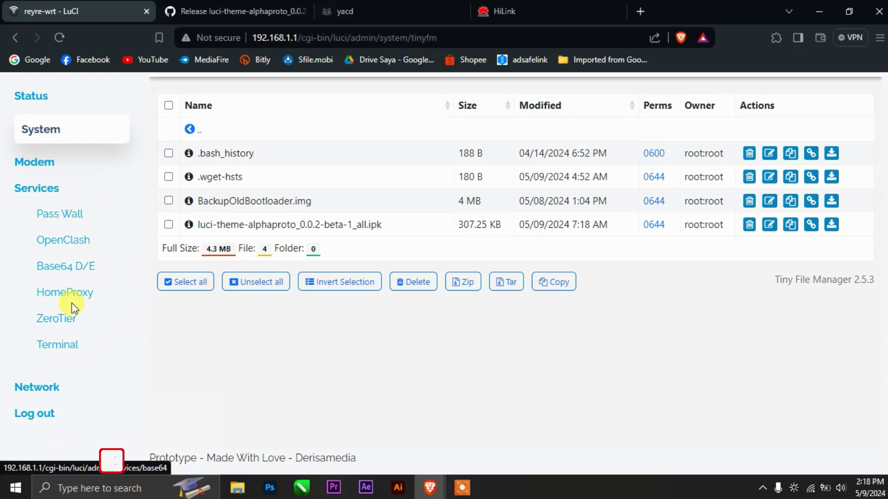
{"action": "left_click", "coordinate": [56, 346]}
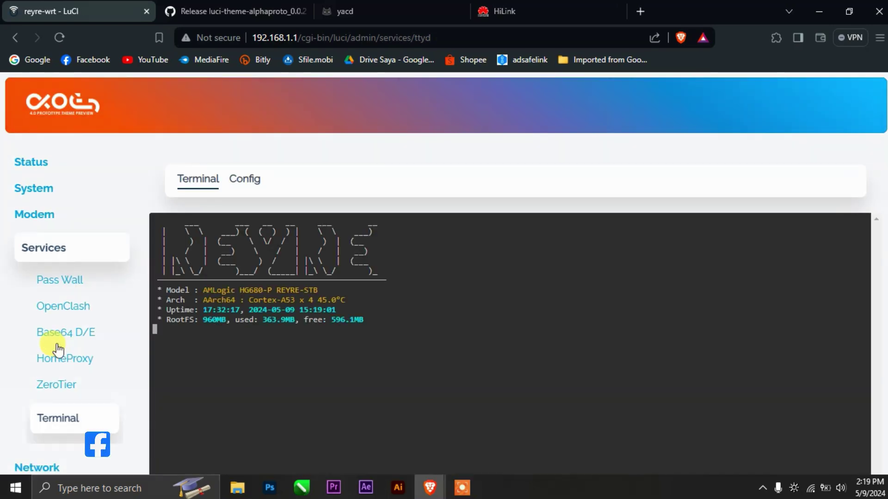
- Refresh the router's package lists by running opkg update in the terminal
{"action": "scroll", "coordinate": [352, 411], "scroll_direction": "down", "scroll_amount": 2}
{"action": "scroll", "coordinate": [364, 405], "scroll_direction": "up", "scroll_amount": 1}
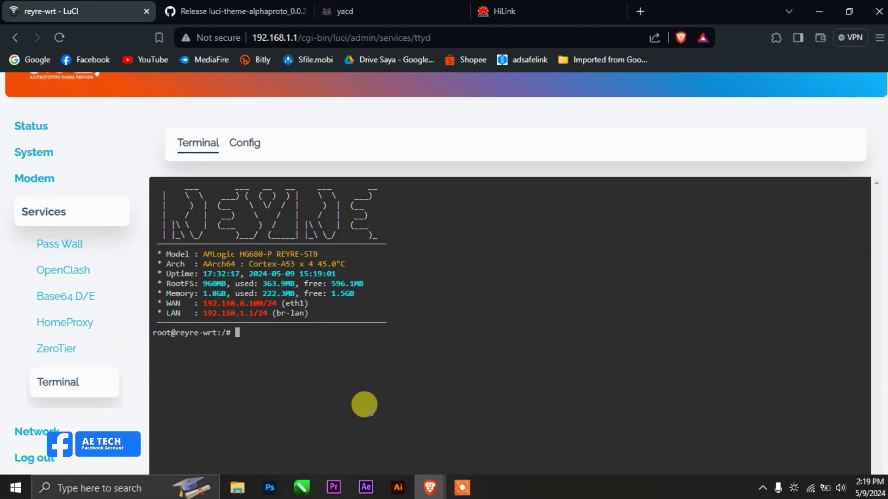
{"action": "scroll", "coordinate": [365, 405], "scroll_direction": "up", "scroll_amount": 4}
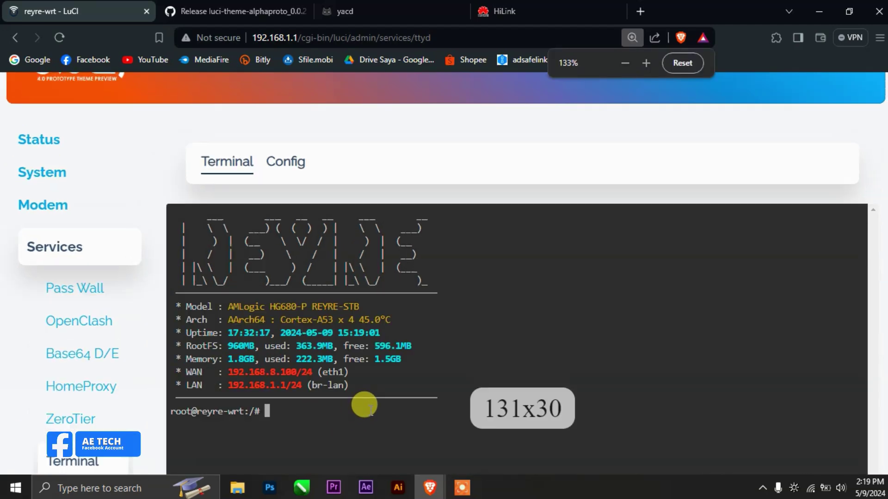
{"action": "scroll", "coordinate": [524, 402], "scroll_direction": "up", "scroll_amount": 3}
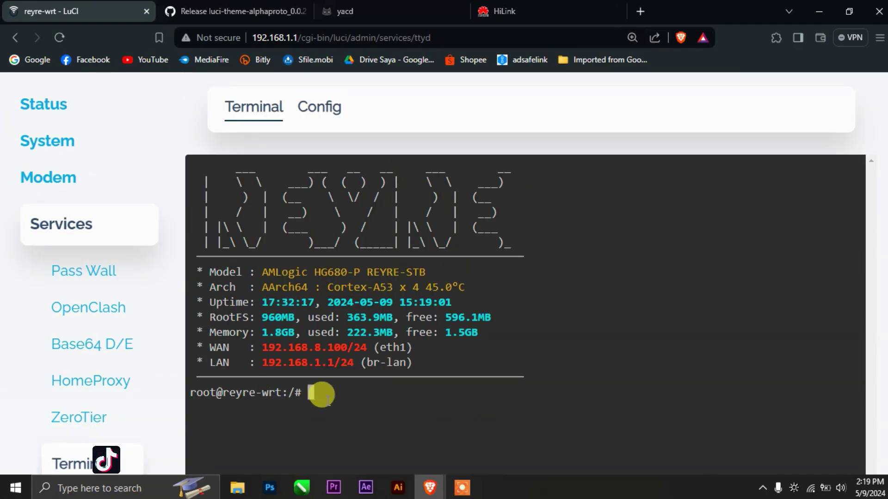
{"action": "scroll", "coordinate": [321, 395], "scroll_direction": "down", "scroll_amount": 1}
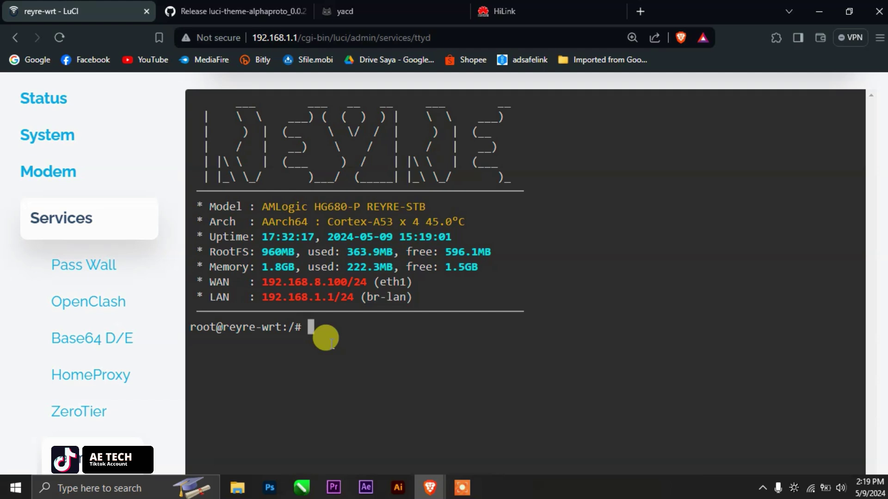
{"action": "type", "text": "opkg"}
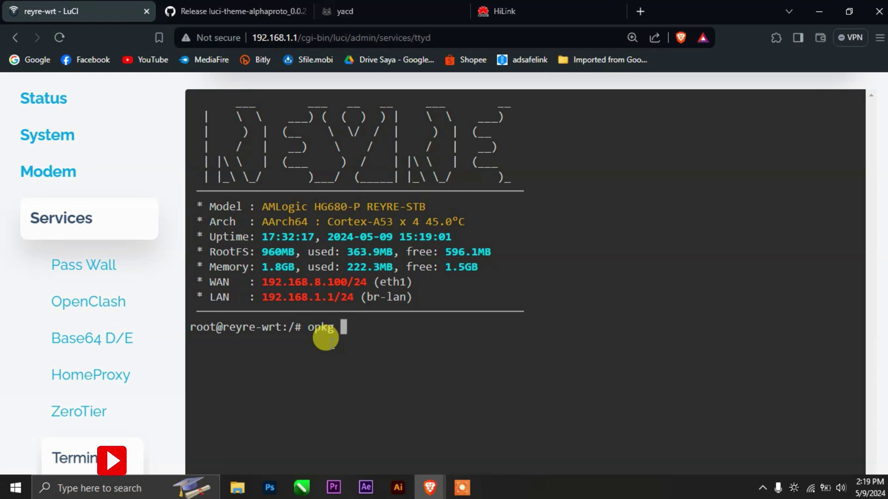
{"action": "type", "text": " update"}
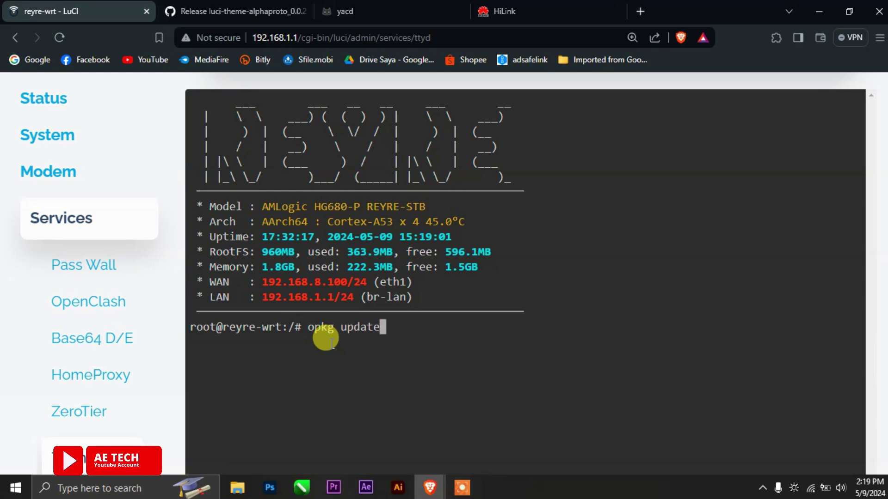
{"action": "key", "text": "Return"}
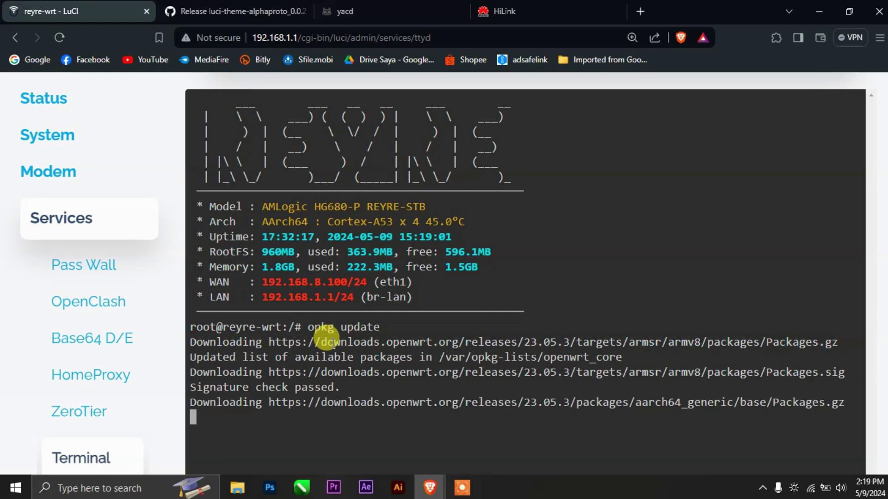
- Change to the home directory with cd and list its files with ls
{"action": "scroll", "coordinate": [441, 319], "scroll_direction": "down", "scroll_amount": 3}
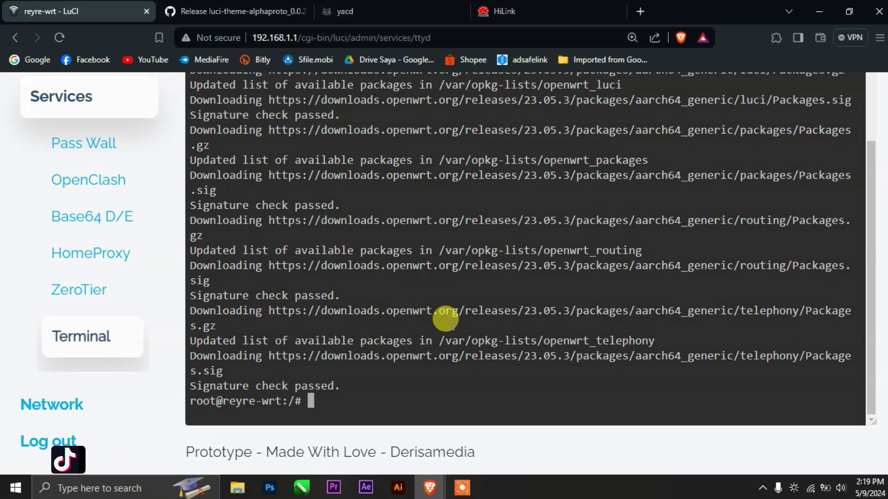
{"action": "type", "text": "c"}
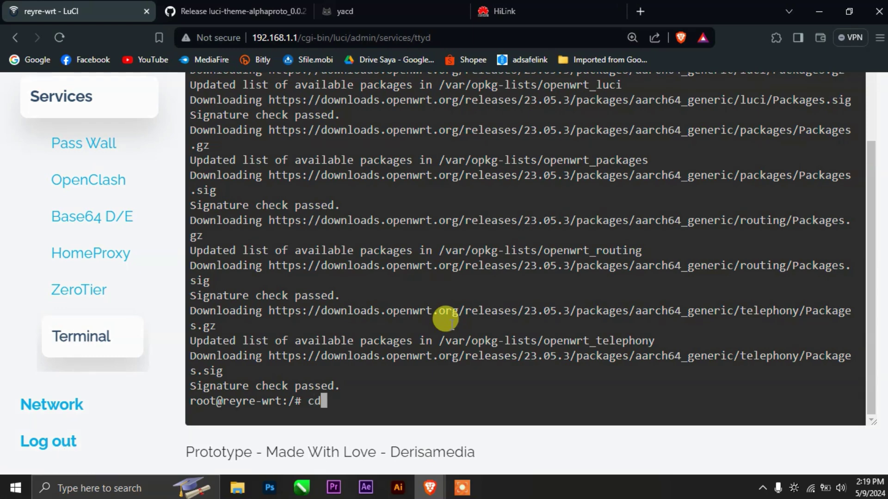
{"action": "type", "text": "d"}
{"action": "key", "text": "Return"}
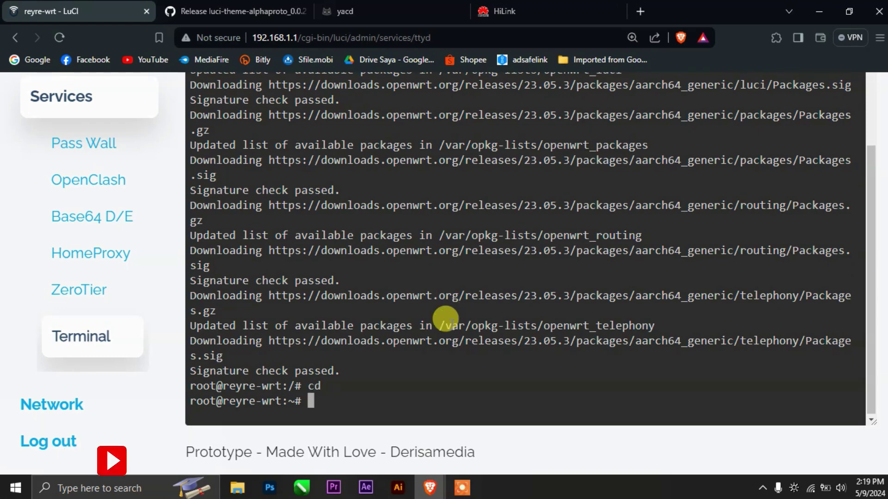
{"action": "type", "text": "l"}
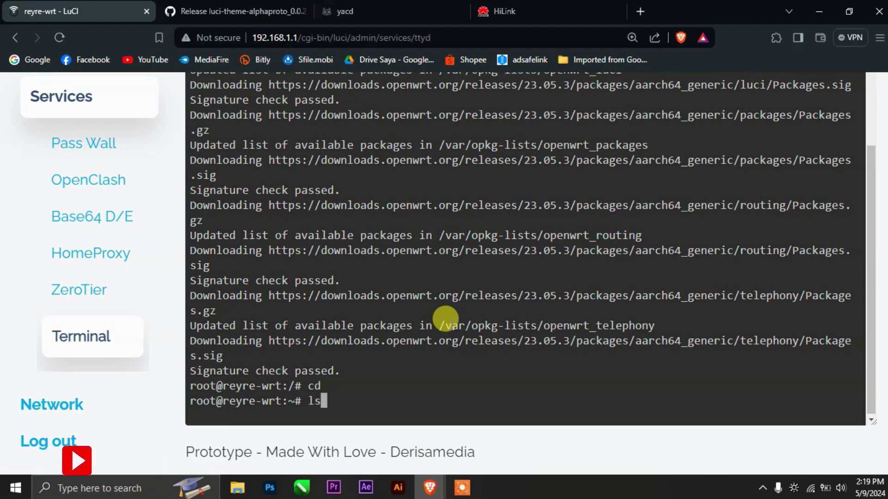
{"action": "type", "text": "s"}
{"action": "key", "text": "Return"}
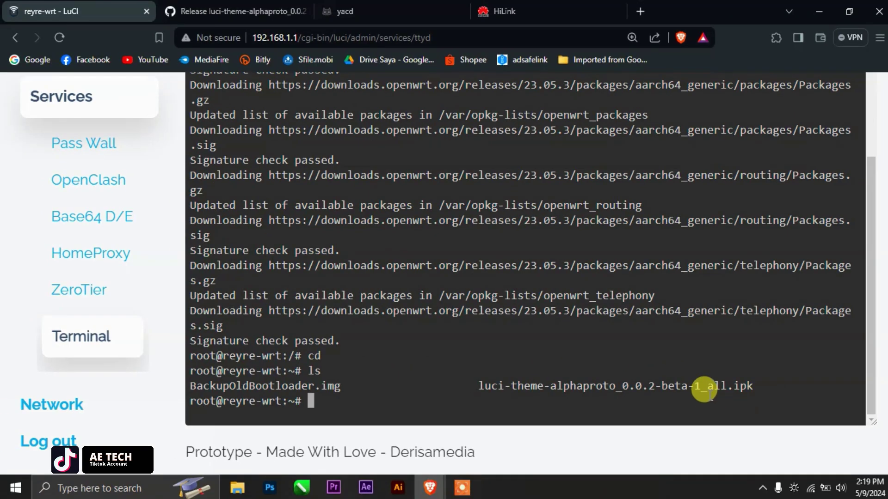
- Enter opkg install at the terminal prompt, leaving the command ready for a package file name
{"action": "left_click_drag", "start_coordinate": [479, 386], "coordinate": [755, 388]}
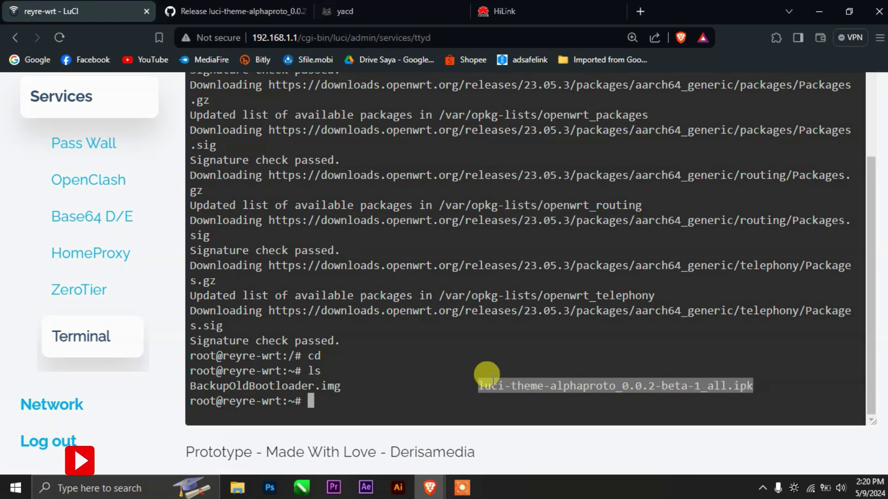
{"action": "left_click", "coordinate": [329, 400]}
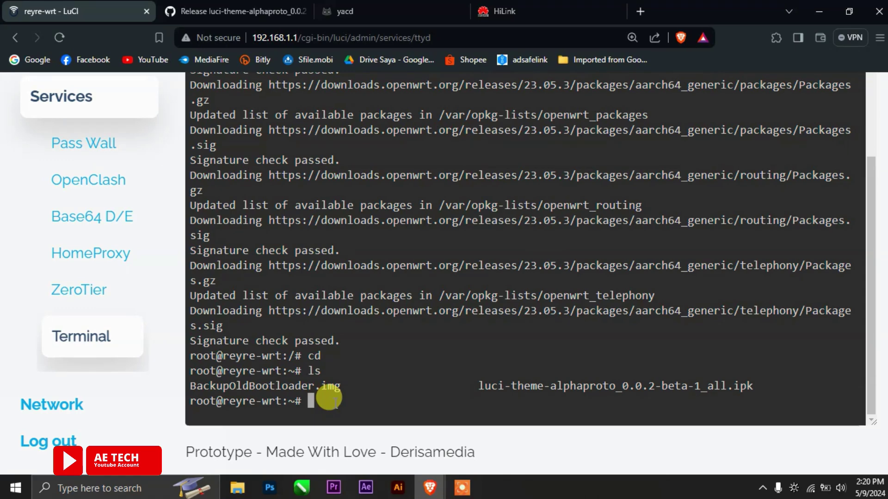
{"action": "type", "text": "opk"}
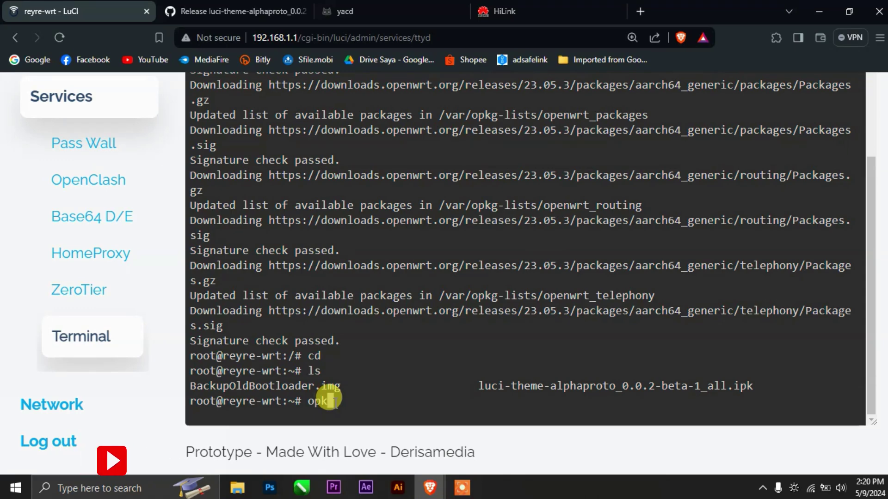
{"action": "type", "text": "g insta"}
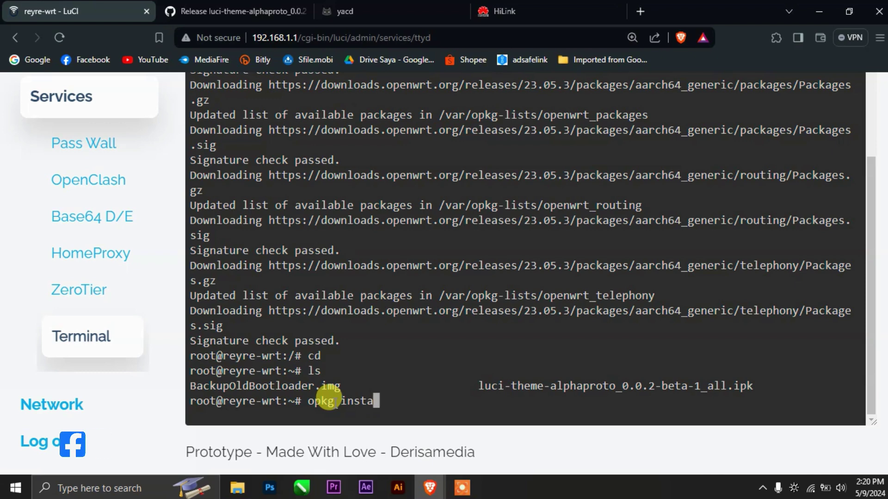
{"action": "type", "text": "ll"}
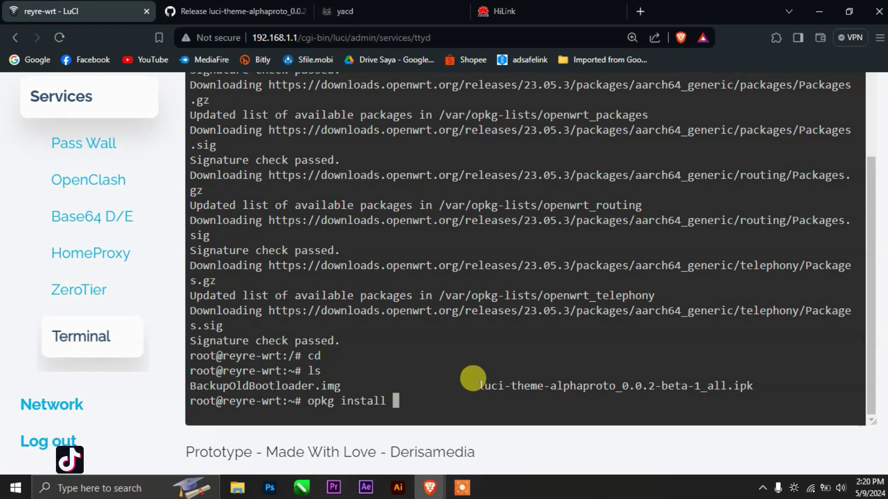
{"action": "left_click_drag", "start_coordinate": [472, 377], "coordinate": [745, 382]}
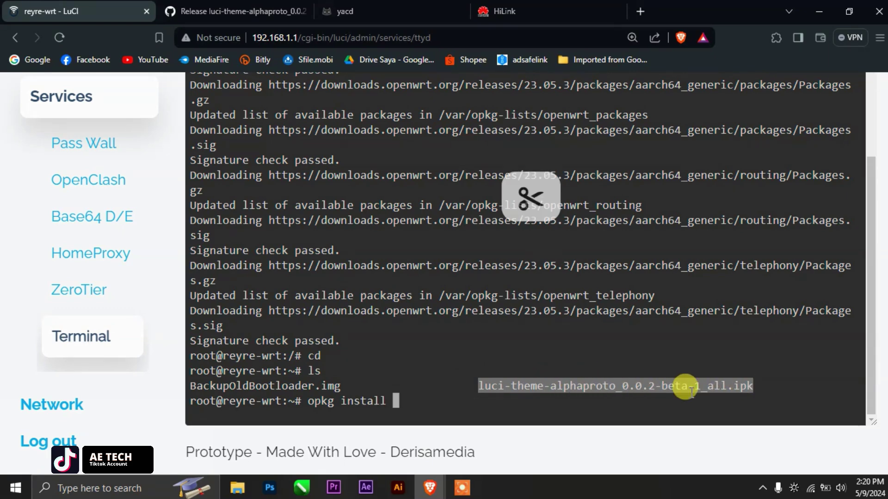
{"action": "left_click", "coordinate": [395, 399]}
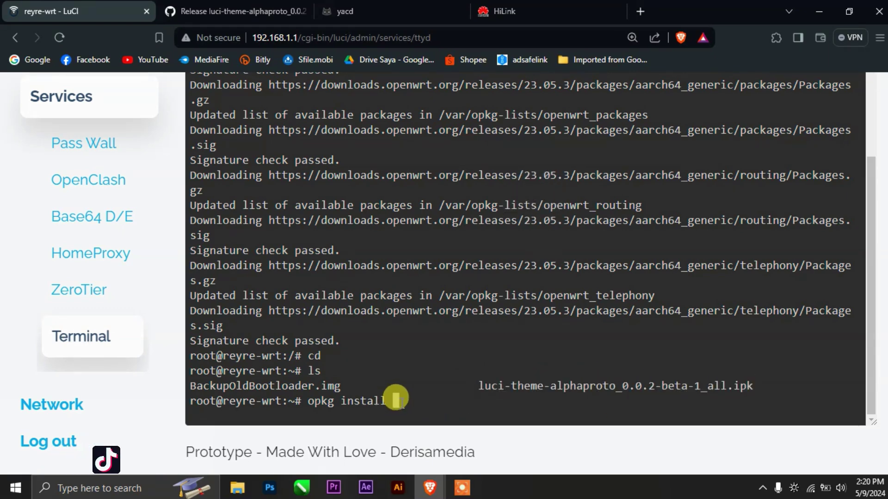
{"action": "type", "text": "."}
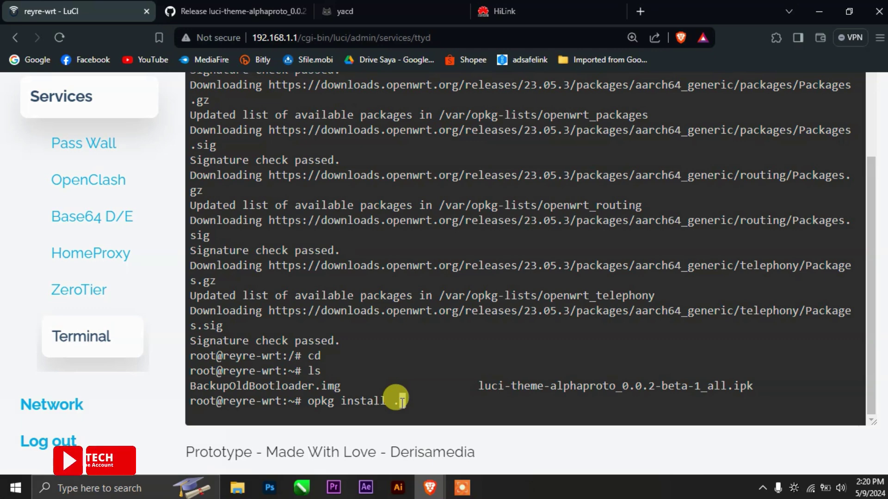
{"action": "key", "text": "BackSpace"}
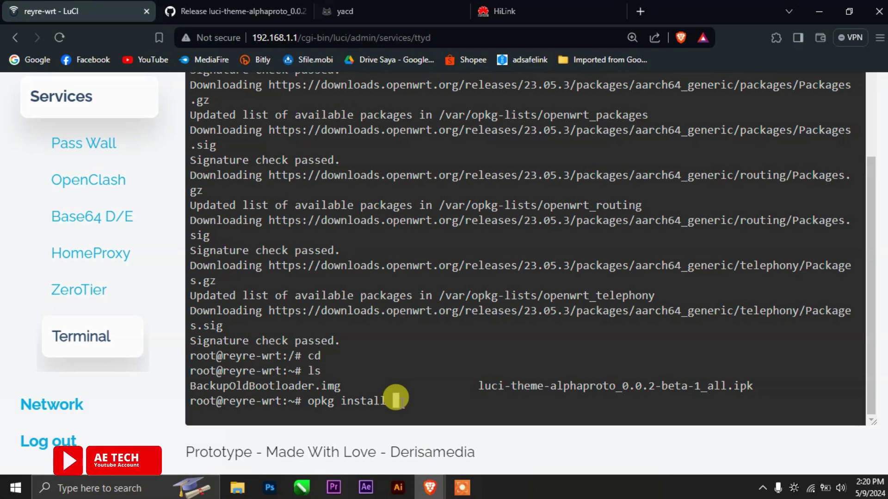
{"action": "type", "text": "\""}
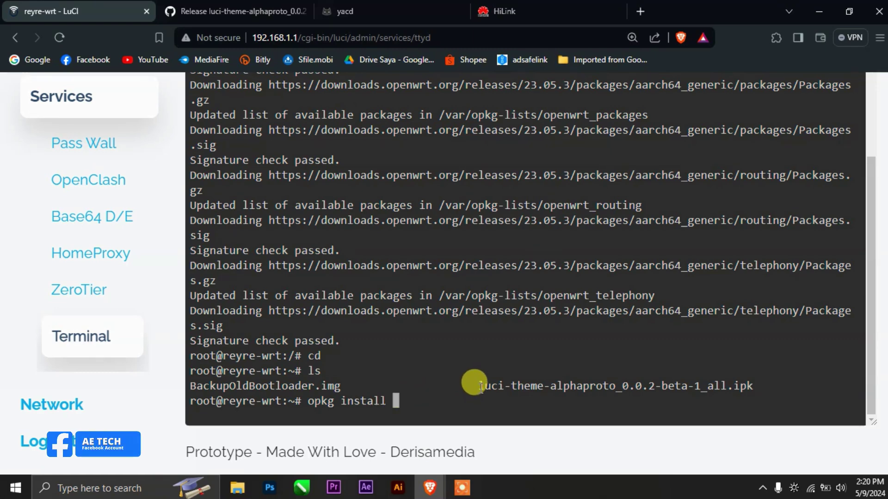
- Copy the file name luci-theme-alphaproto_0.0.2-beta-1_all.ipk from the listing and paste it after opkg install
{"action": "left_click_drag", "start_coordinate": [479, 386], "coordinate": [752, 388]}
{"action": "key", "text": "ctrl+c"}
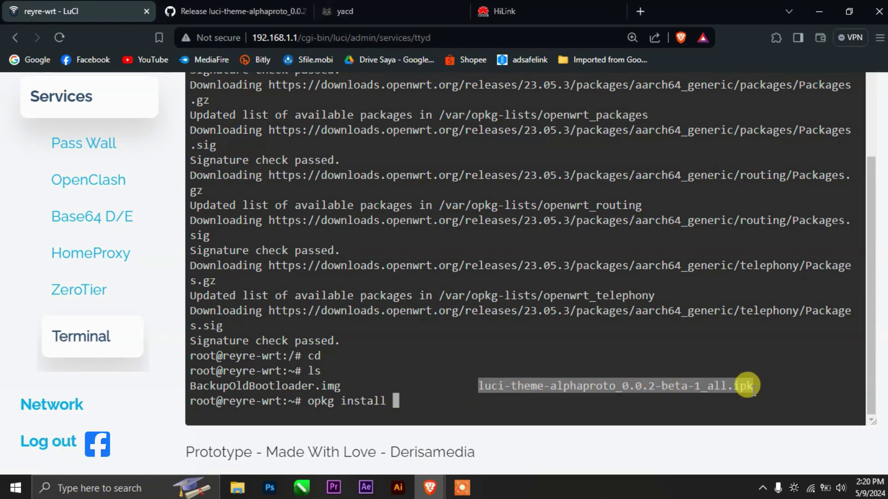
{"action": "right_click", "coordinate": [723, 387]}
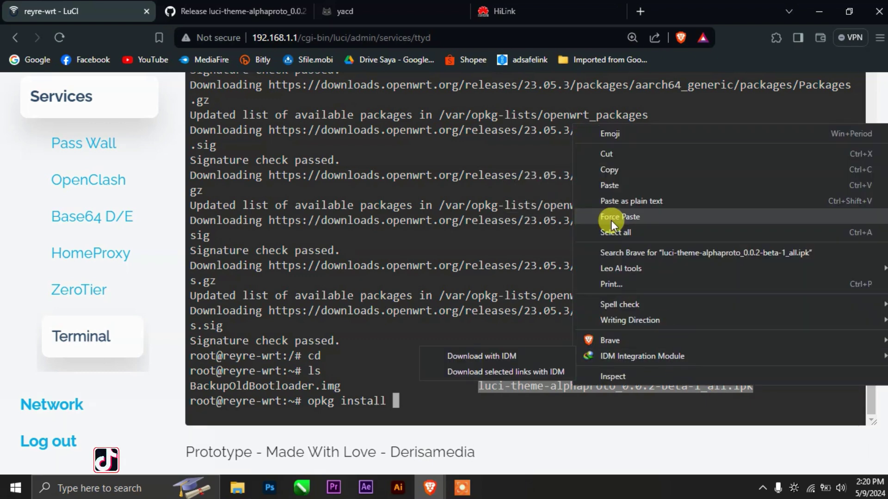
{"action": "left_click", "coordinate": [621, 174]}
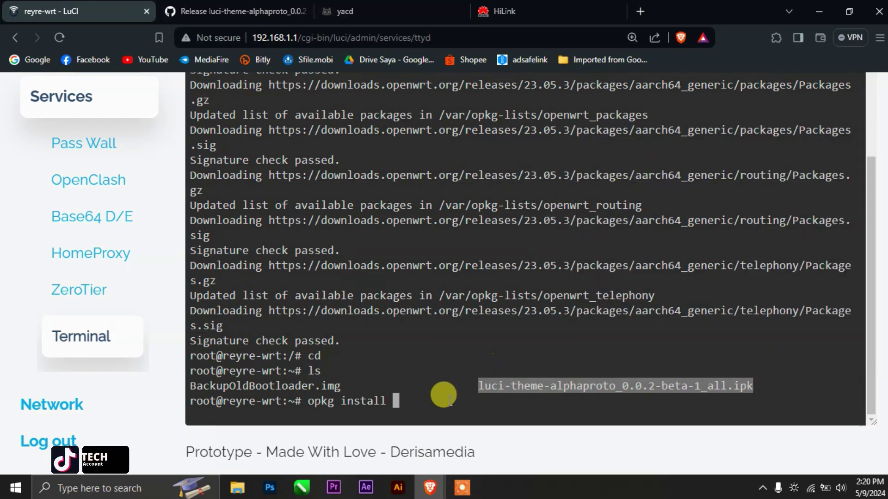
{"action": "right_click", "coordinate": [401, 402]}
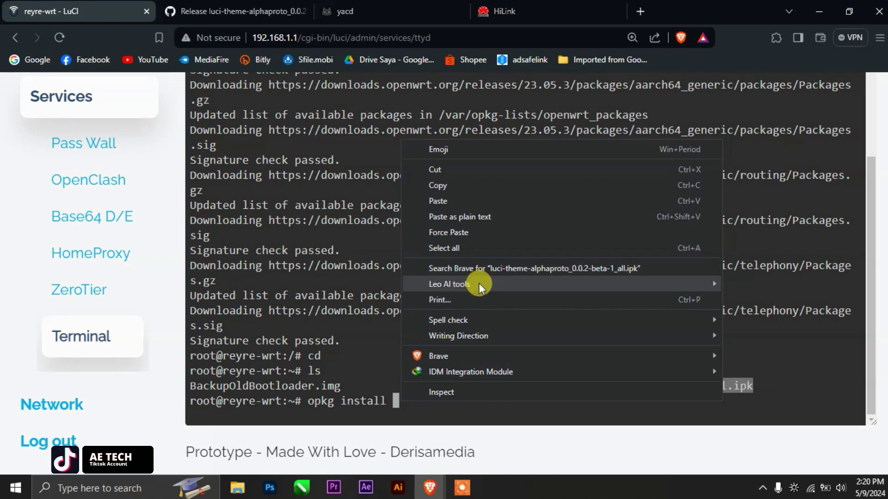
{"action": "left_click", "coordinate": [450, 202]}
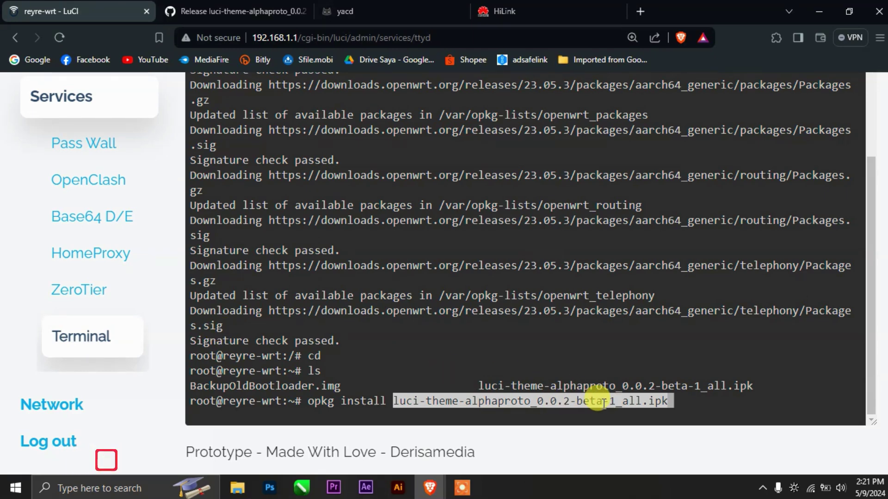
- Open the router's File Manager from the System section and go into the root folder
{"action": "scroll", "coordinate": [199, 361], "scroll_direction": "up", "scroll_amount": 2}
{"action": "scroll", "coordinate": [199, 361], "scroll_direction": "up", "scroll_amount": 5}
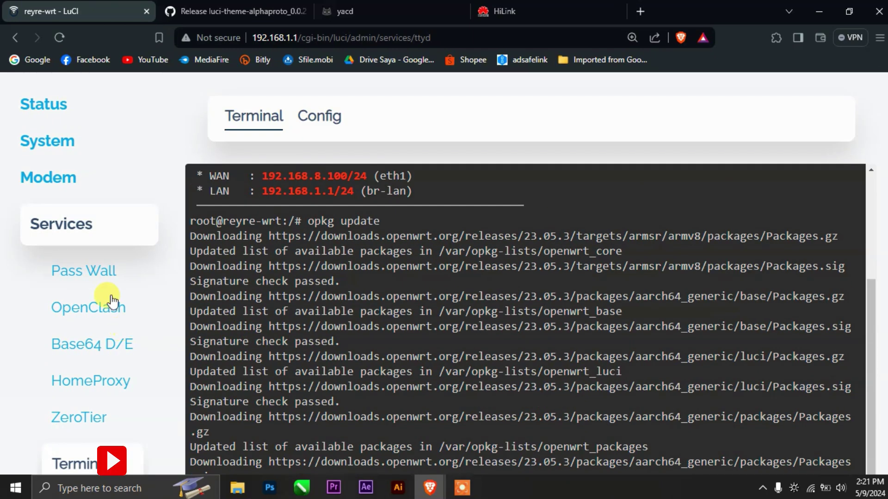
{"action": "left_click", "coordinate": [54, 152]}
{"action": "scroll", "coordinate": [122, 356], "scroll_direction": "down", "scroll_amount": 1}
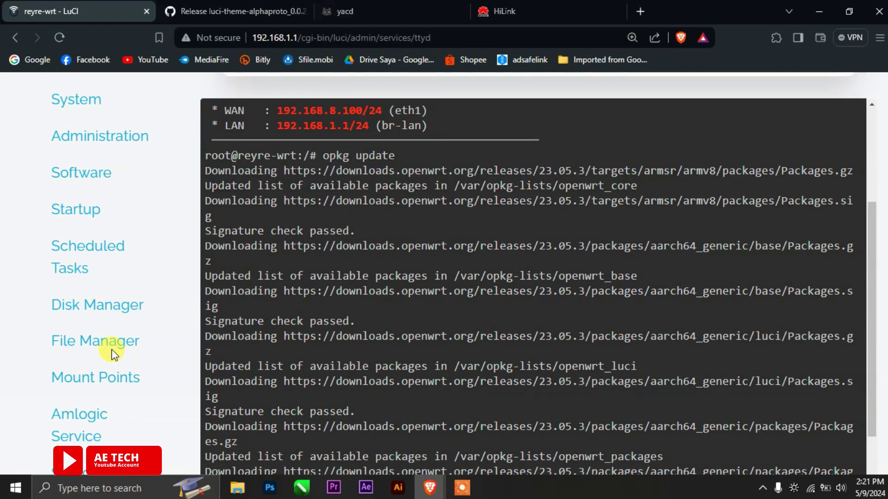
{"action": "left_click", "coordinate": [184, 346]}
{"action": "left_click", "coordinate": [511, 113]}
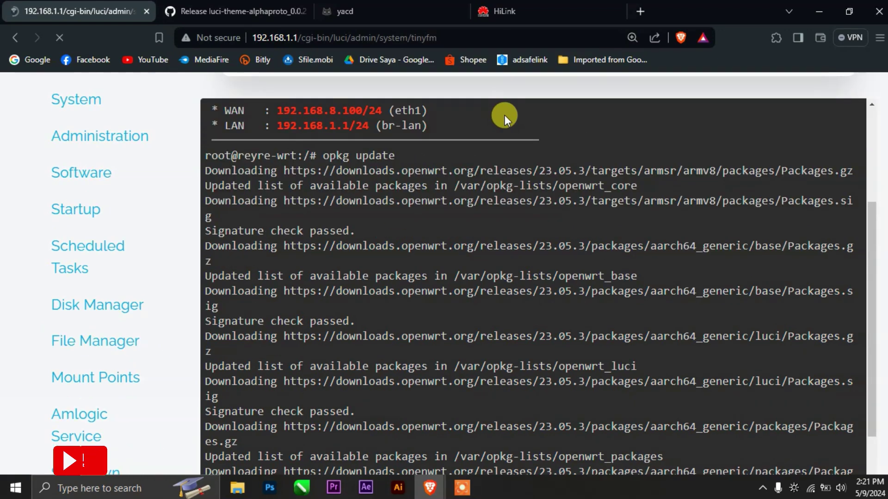
{"action": "scroll", "coordinate": [531, 236], "scroll_direction": "down", "scroll_amount": 10}
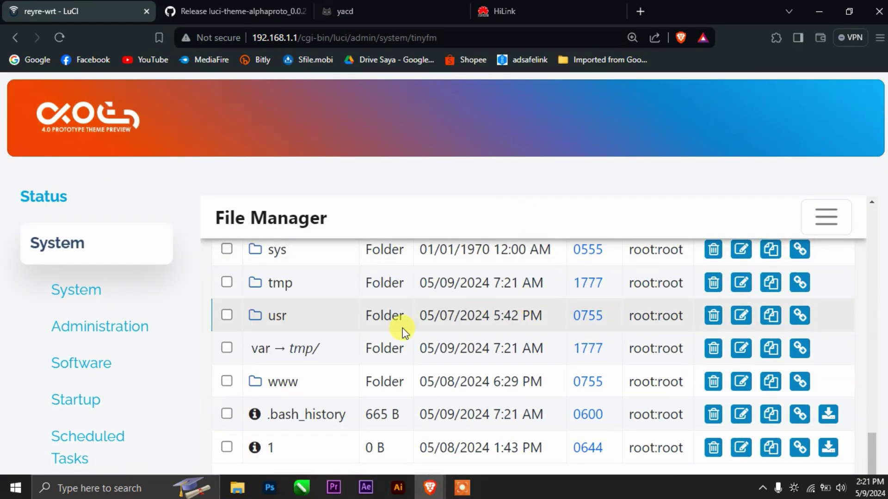
{"action": "scroll", "coordinate": [314, 356], "scroll_direction": "up", "scroll_amount": 3}
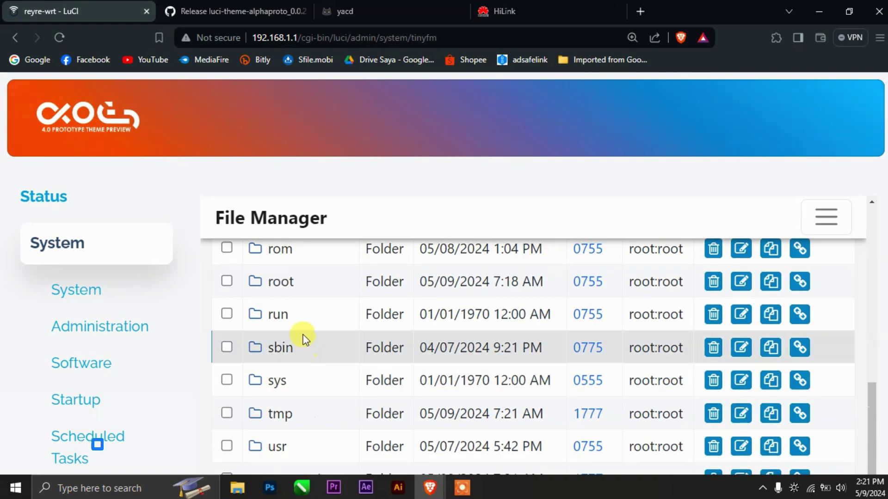
{"action": "left_click", "coordinate": [280, 283]}
{"action": "scroll", "coordinate": [342, 301], "scroll_direction": "down", "scroll_amount": 1}
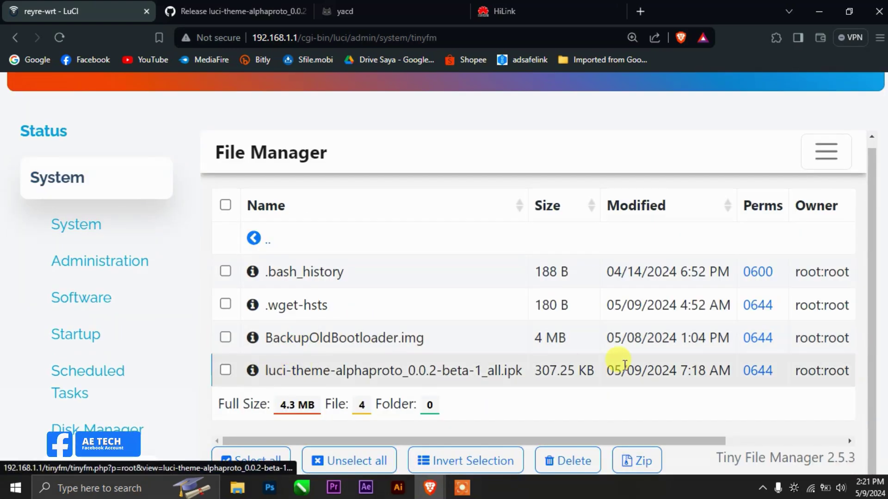
- Rename luci-theme-alphaproto_0.0.2-beta-1_all.ipk in the root folder to alphaproto.ipk
{"action": "left_click", "coordinate": [226, 370]}
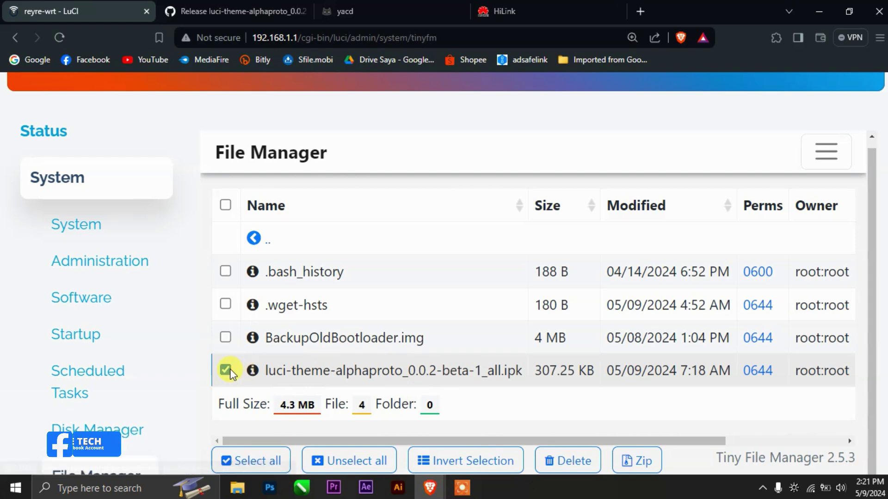
{"action": "left_click_drag", "start_coordinate": [624, 441], "coordinate": [759, 443]}
{"action": "left_click", "coordinate": [758, 370]}
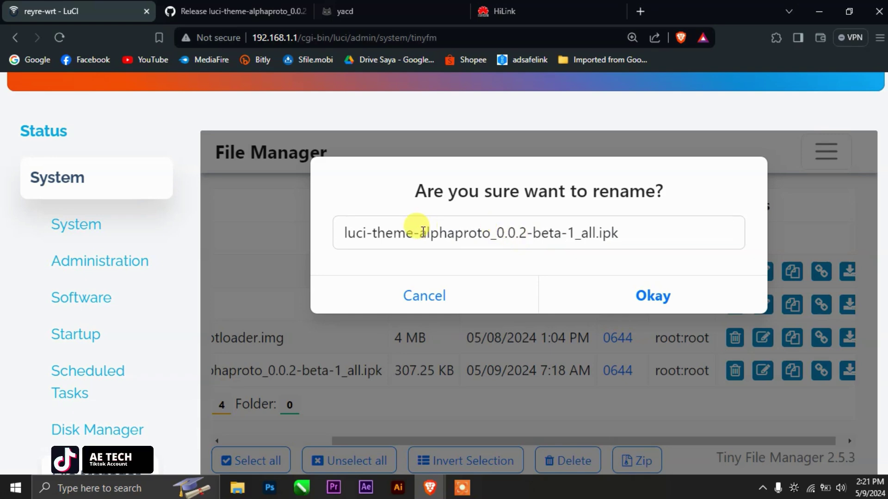
{"action": "left_click_drag", "start_coordinate": [420, 232], "coordinate": [311, 237]}
{"action": "key", "text": "BackSpace"}
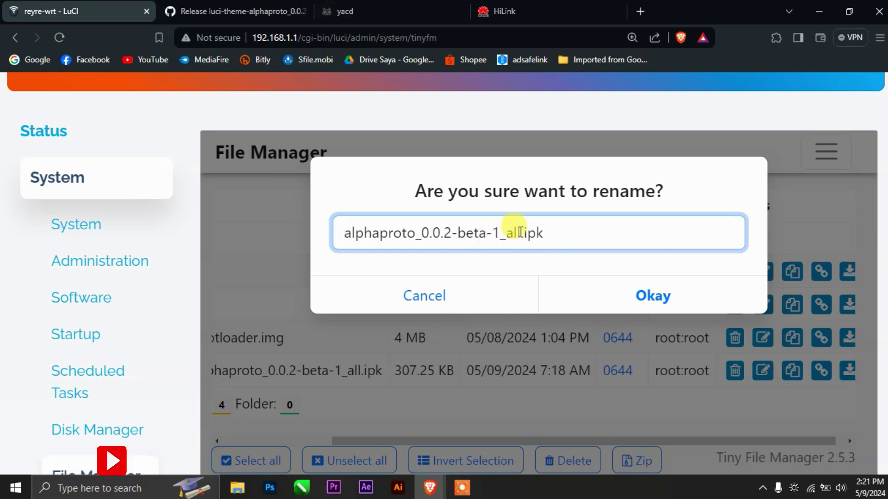
{"action": "left_click_drag", "start_coordinate": [520, 232], "coordinate": [439, 232]}
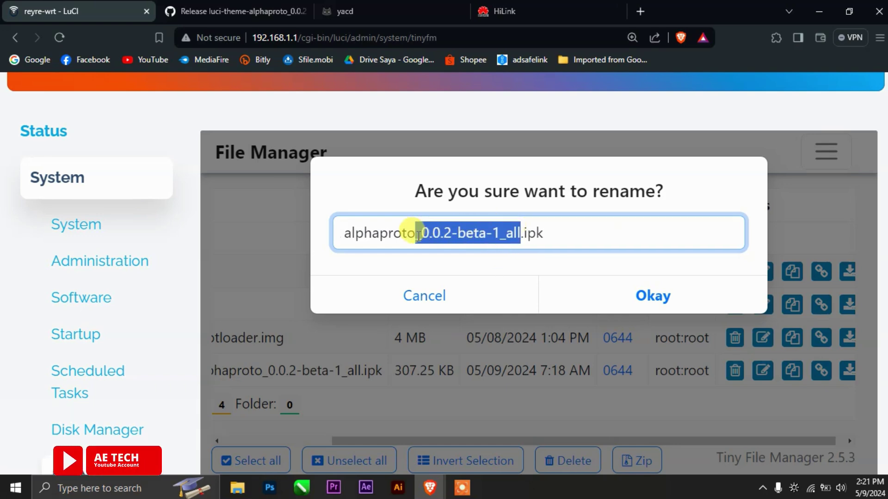
{"action": "key", "text": "BackSpace"}
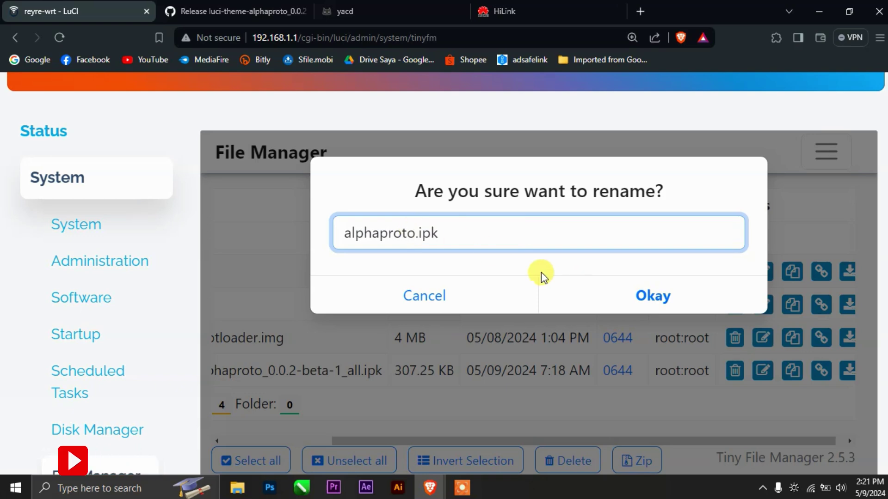
{"action": "left_click", "coordinate": [667, 308]}
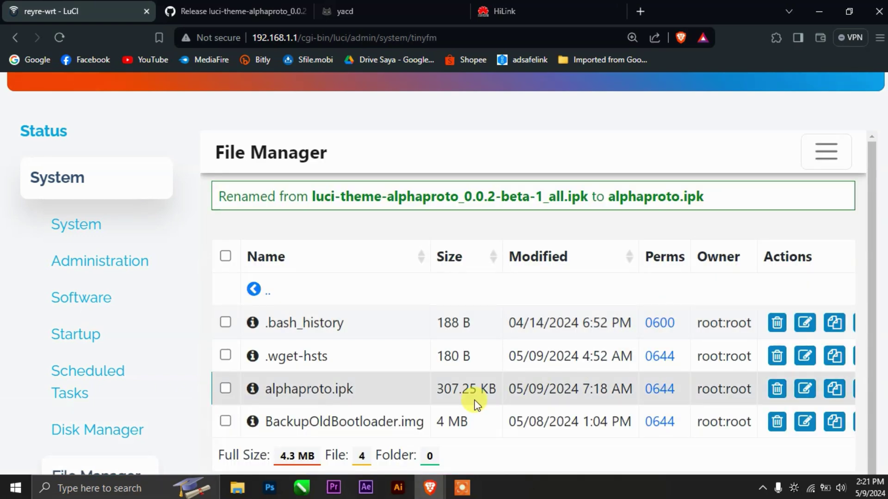
- Reopen the router's Terminal from Services and list the home directory's files with cd and ls
{"action": "scroll", "coordinate": [113, 423], "scroll_direction": "down", "scroll_amount": 8}
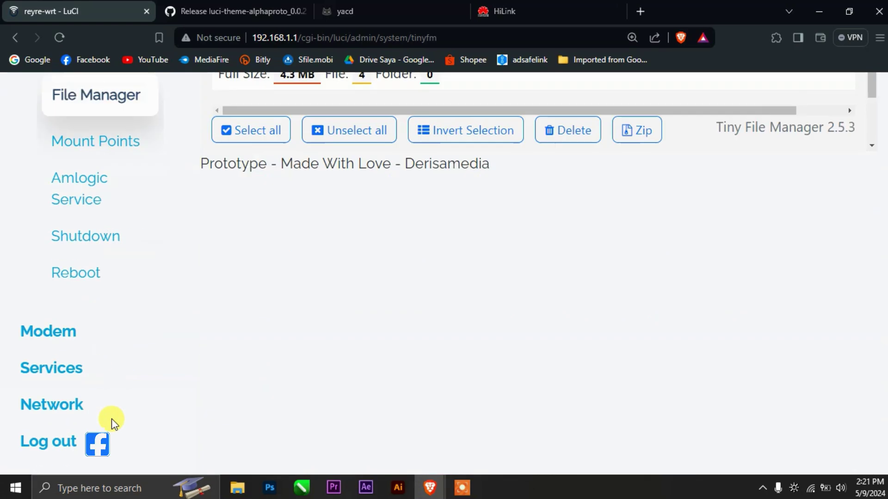
{"action": "left_click", "coordinate": [59, 369]}
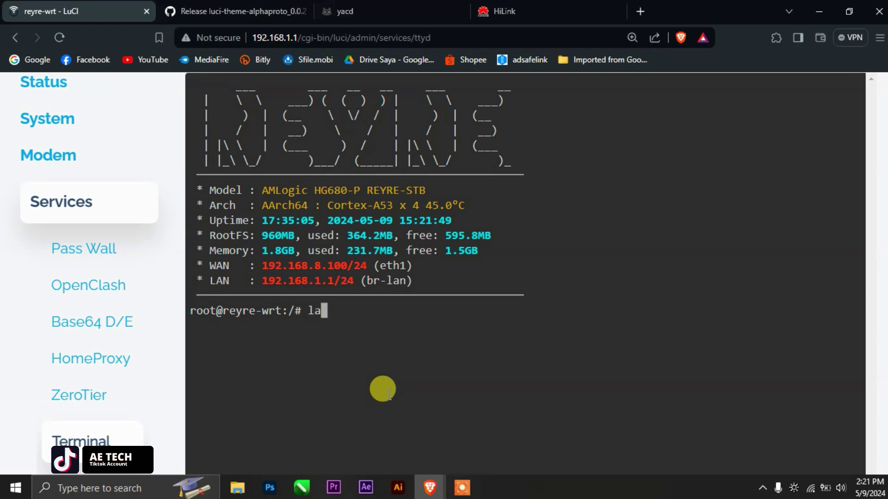
{"action": "key", "text": "BackSpace"}
{"action": "key", "text": "BackSpace"}
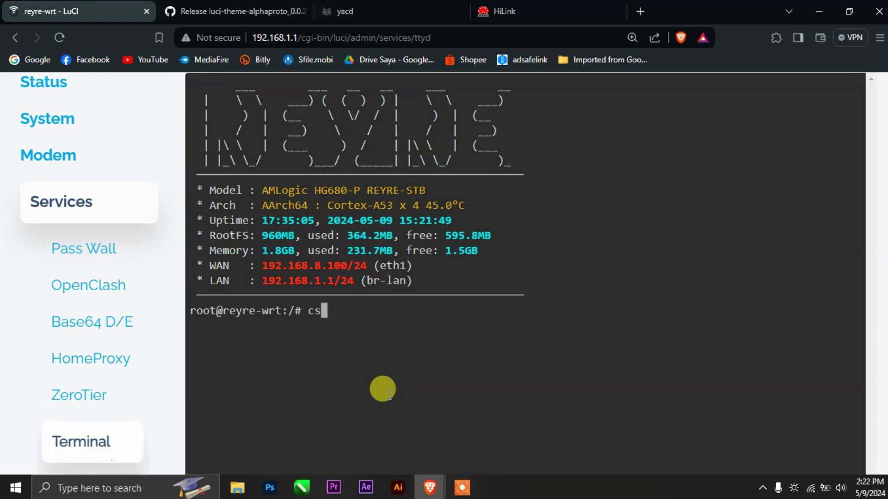
{"action": "type", "text": "cd"}
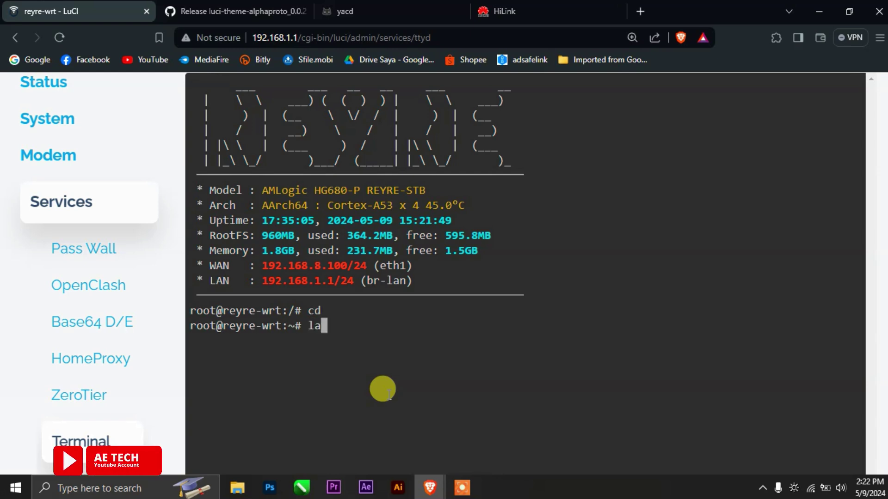
{"action": "type", "text": "la"}
{"action": "key", "text": "BackSpace"}
{"action": "type", "text": "s"}
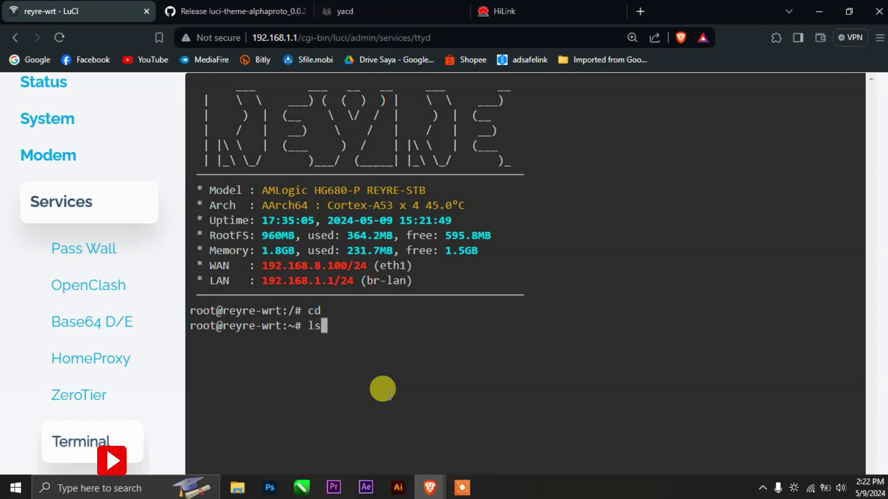
{"action": "key", "text": "Return"}
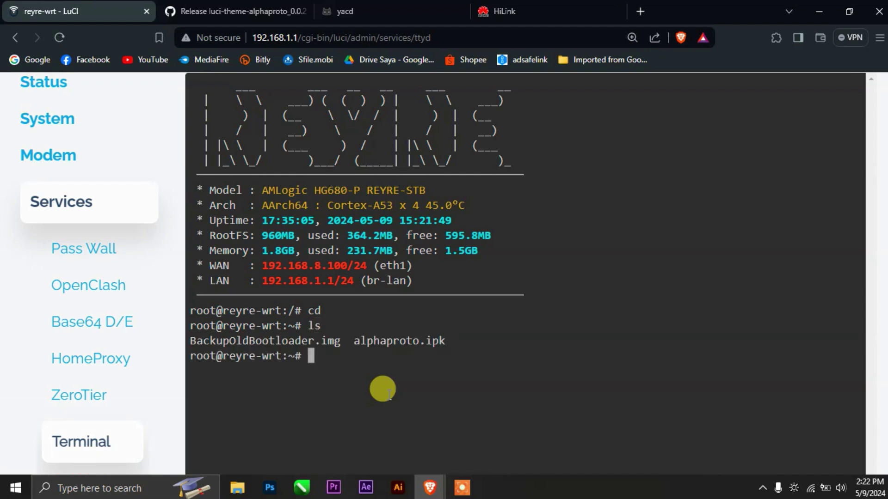
- Install the renamed theme package in the router's terminal with opkg install alphaproto.ipk
{"action": "type", "text": "op"}
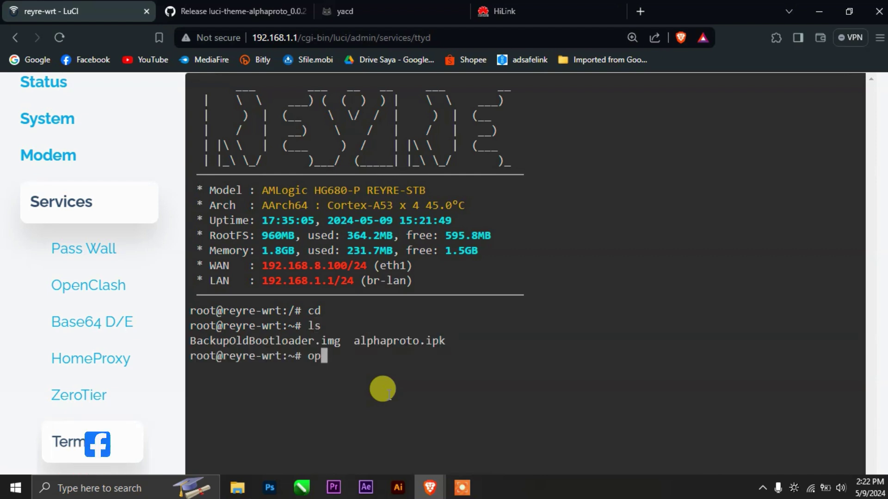
{"action": "type", "text": "kg"}
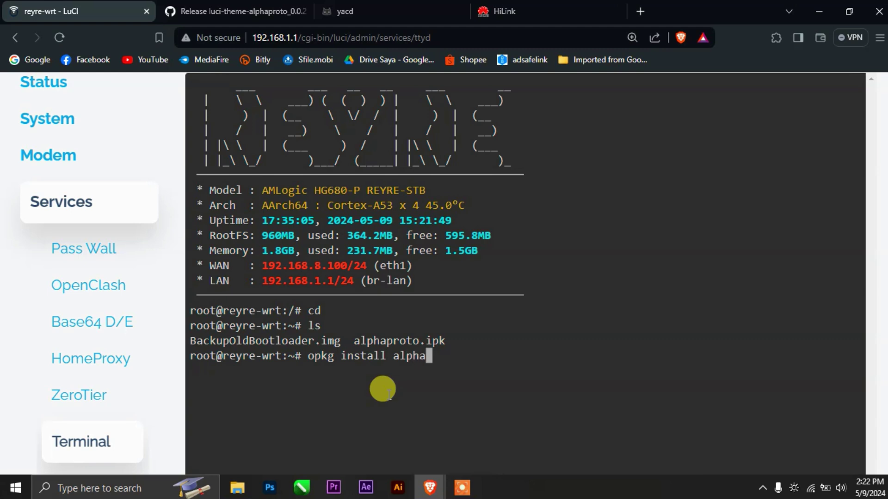
{"action": "type", "text": "install alpha"}
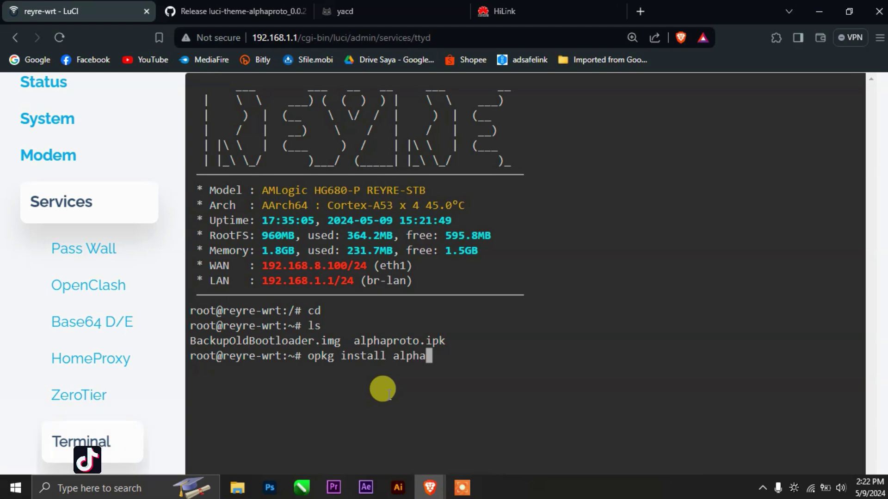
{"action": "type", "text": "proto.ipk"}
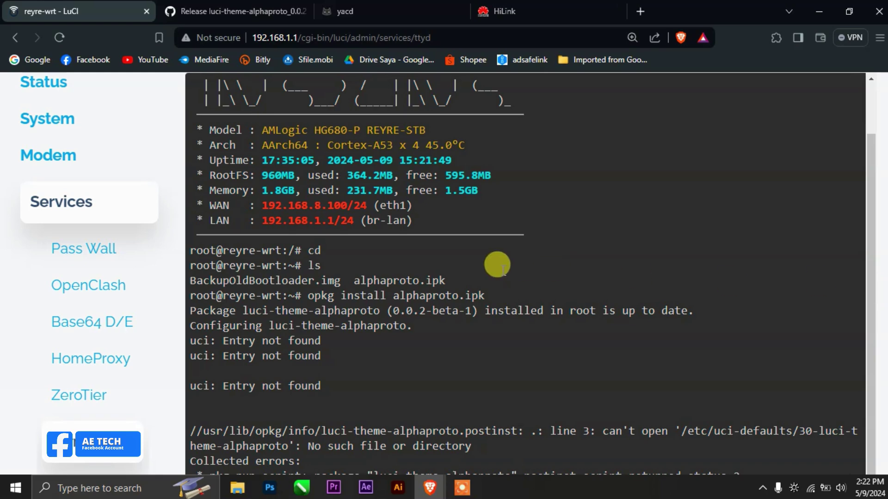
{"action": "key", "text": "ctrl+0"}
{"action": "key", "text": "ctrl+plus"}
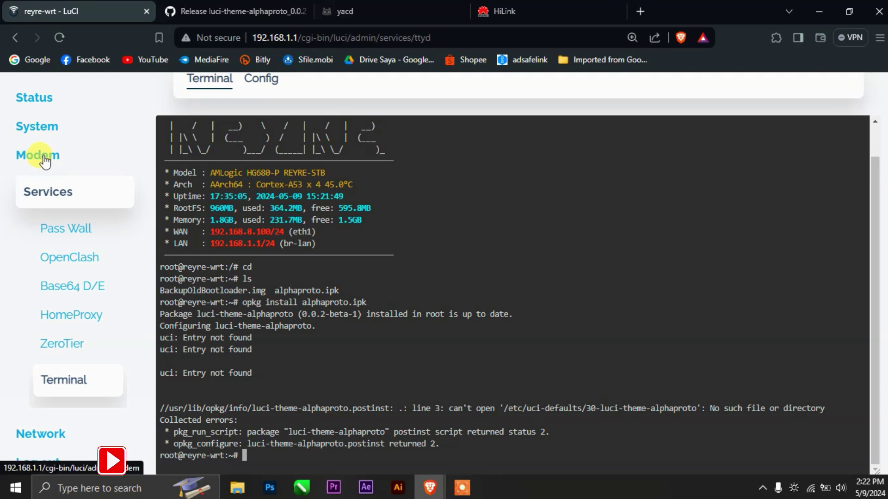
- Leave the terminal for the router's File Manager in the System section and go into the root folder
{"action": "left_click", "coordinate": [28, 130]}
{"action": "left_click", "coordinate": [95, 313]}
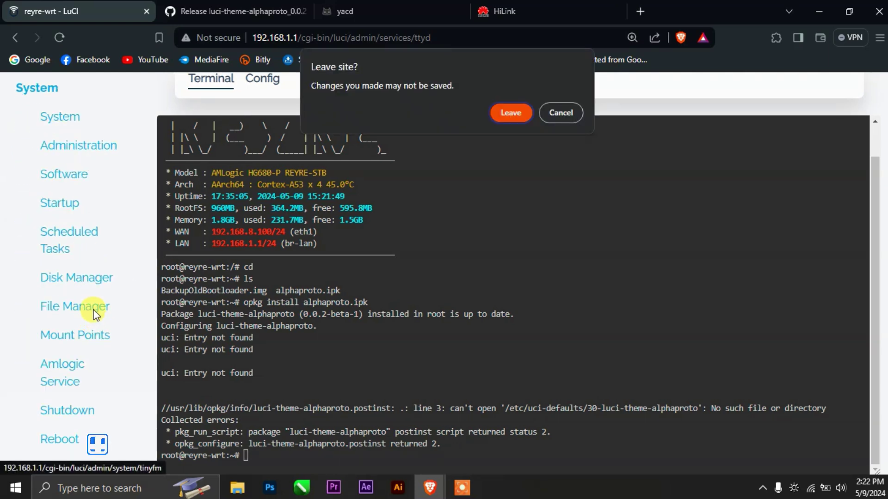
{"action": "left_click", "coordinate": [510, 112]}
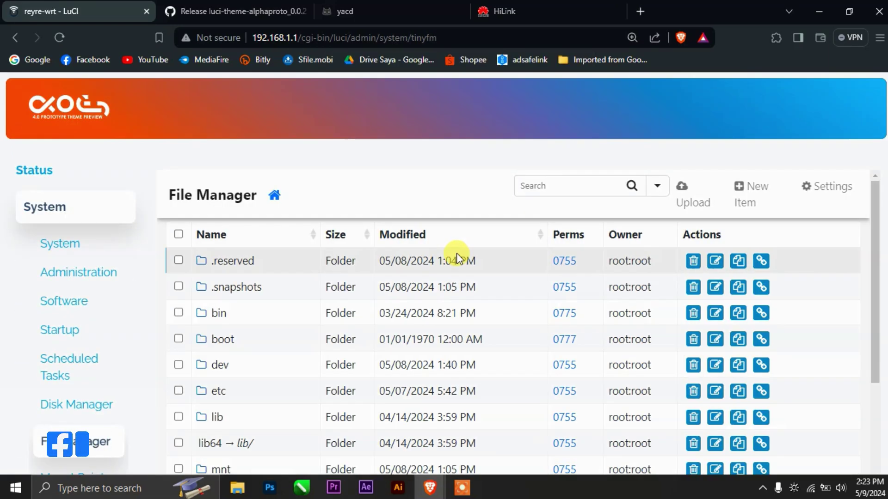
{"action": "scroll", "coordinate": [453, 259], "scroll_direction": "down", "scroll_amount": 5}
{"action": "left_click", "coordinate": [223, 340]}
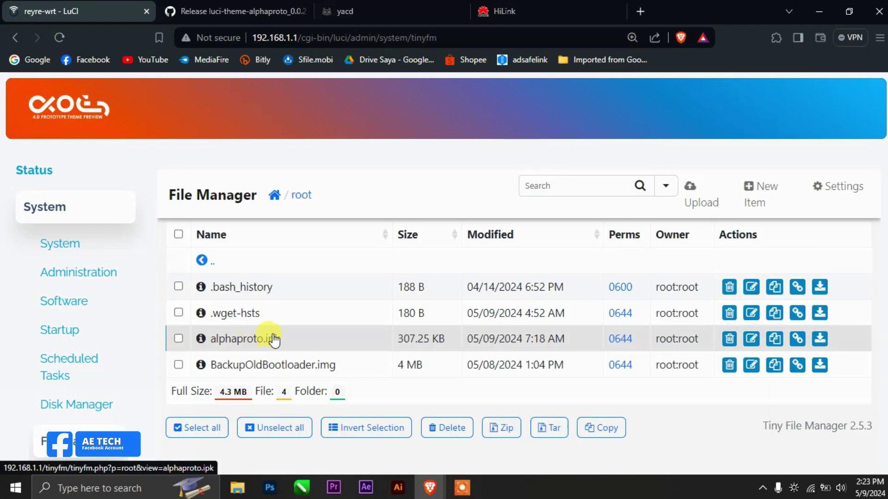
- Delete alphaproto.ipk from the root folder
{"action": "left_click", "coordinate": [177, 339]}
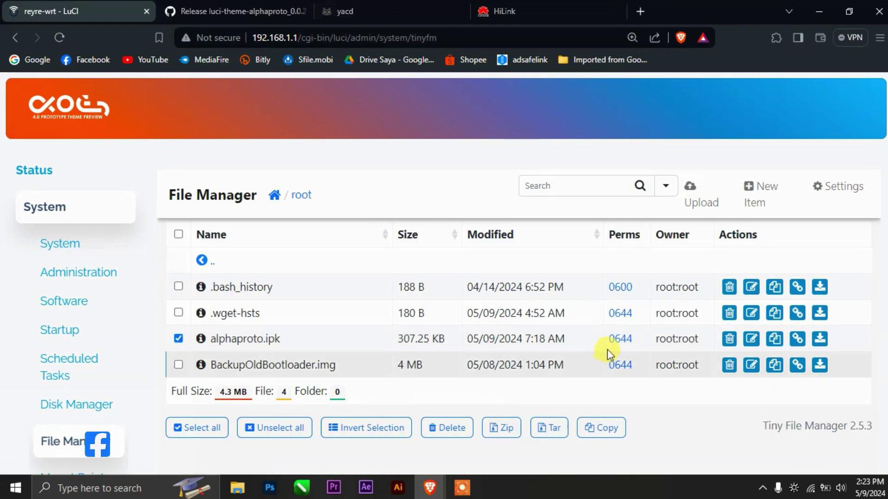
{"action": "left_click", "coordinate": [729, 340]}
{"action": "left_click", "coordinate": [597, 282]}
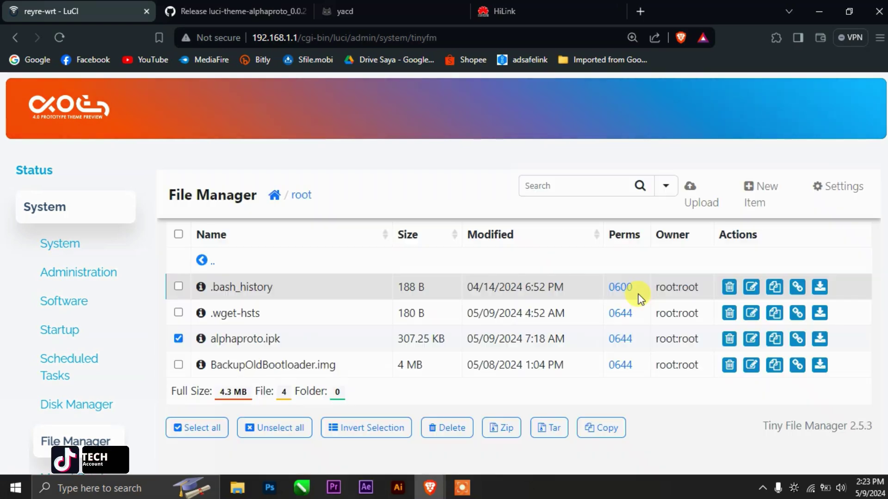
- Upload luci-theme-alphaproto_0.0.2-beta-1_all.ipk from the computer into the root folder and return to the file list
{"action": "left_click", "coordinate": [692, 194]}
{"action": "left_click", "coordinate": [291, 318]}
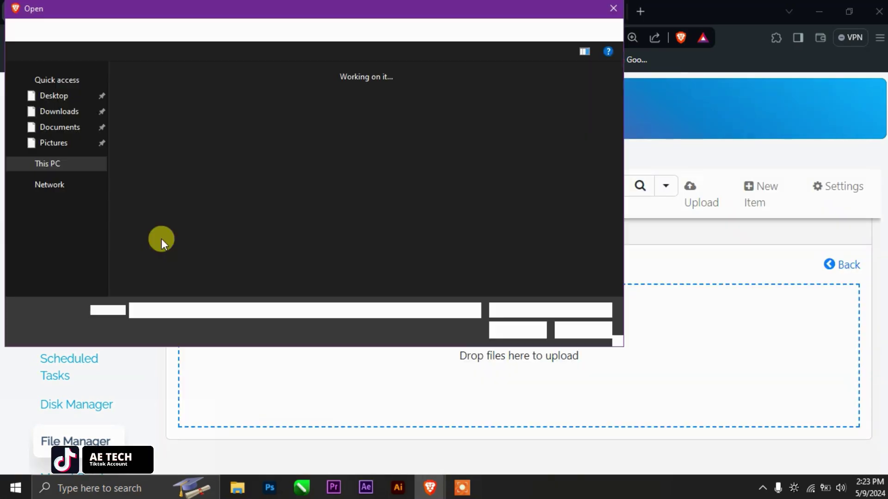
{"action": "double_click", "coordinate": [215, 242]}
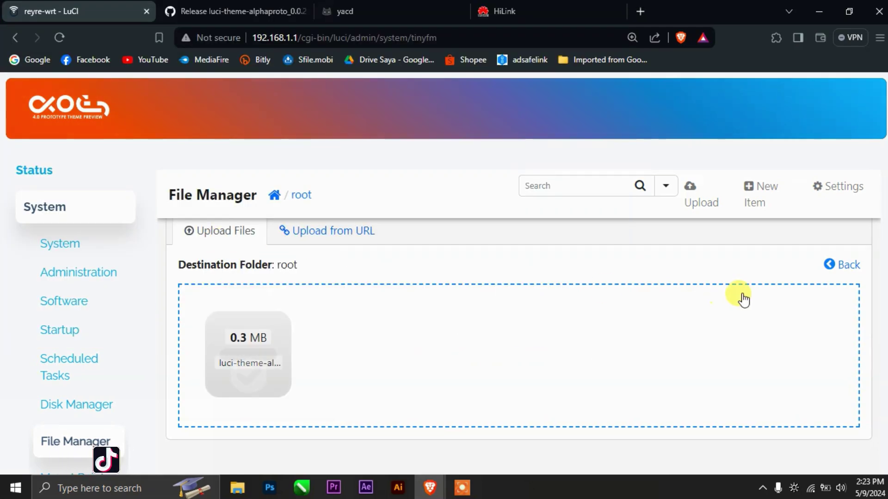
{"action": "left_click", "coordinate": [839, 264]}
- Open the Terminal from Services and use cd and ls to list the home directory's files
{"action": "scroll", "coordinate": [386, 329], "scroll_direction": "down", "scroll_amount": 6}
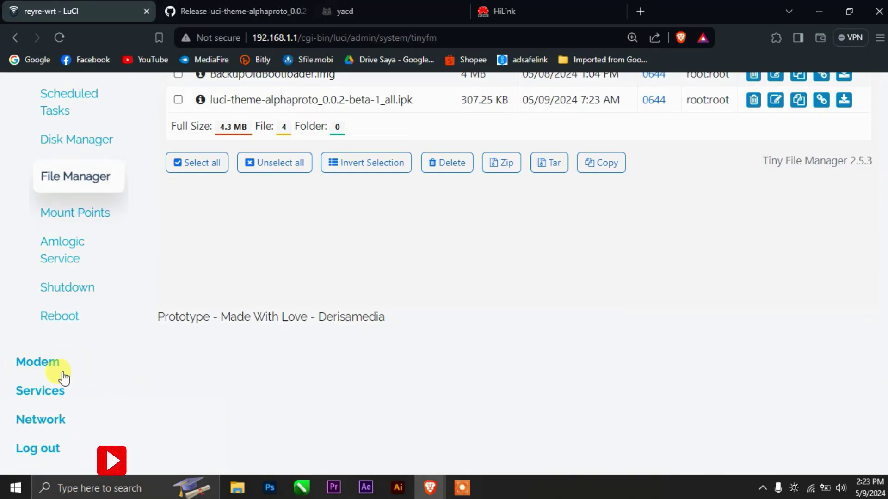
{"action": "left_click", "coordinate": [60, 394]}
{"action": "left_click", "coordinate": [69, 374]}
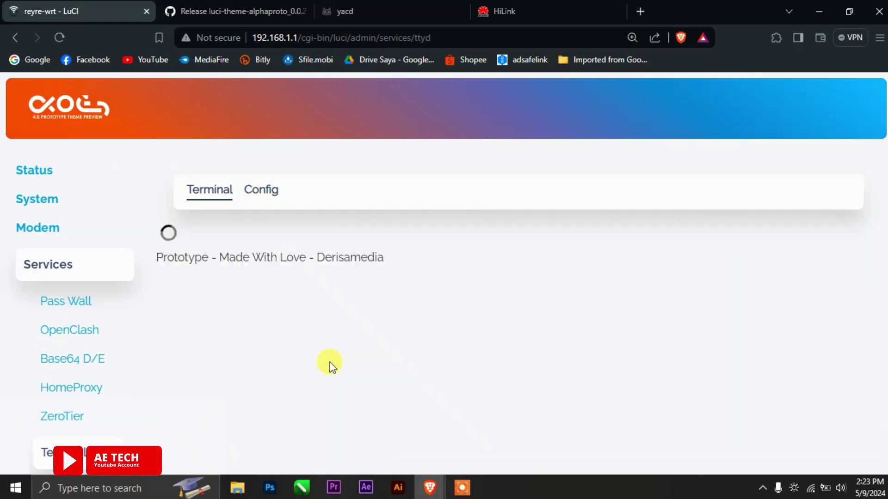
{"action": "scroll", "coordinate": [340, 390], "scroll_direction": "down", "scroll_amount": 3}
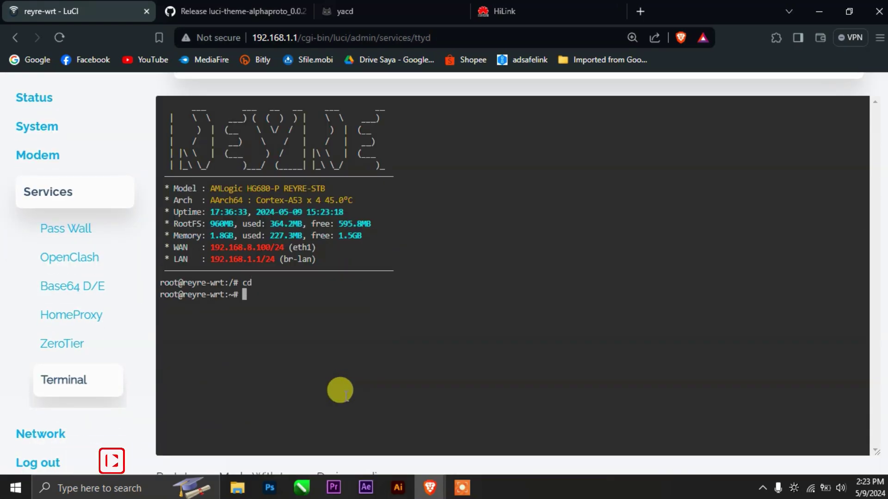
{"action": "key", "text": "Return"}
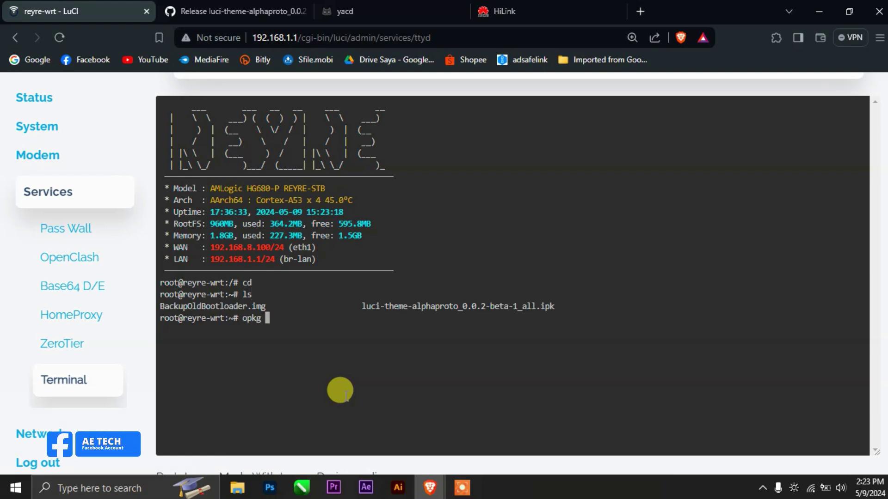
- Run opkg install on luci-theme-alphaproto_0.0.2-beta-1_all.ipk, copying the file name from the listing
{"action": "type", "text": "opkg install"}
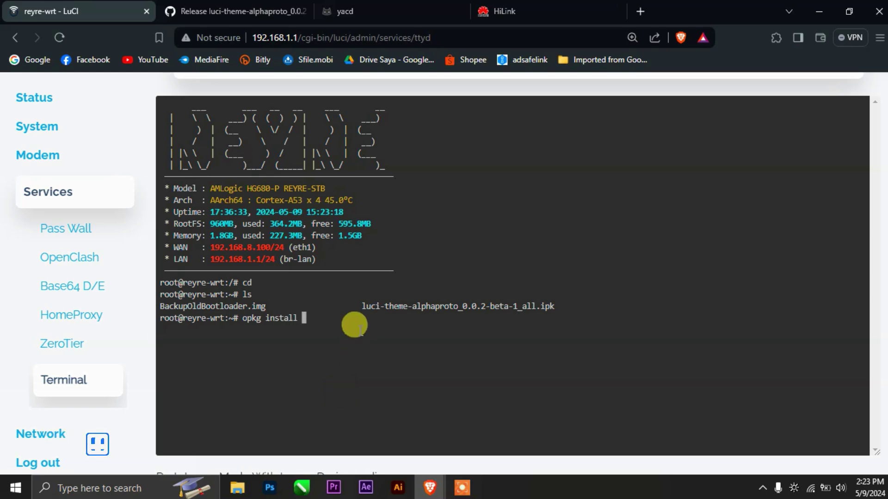
{"action": "left_click_drag", "start_coordinate": [360, 305], "coordinate": [552, 305]}
{"action": "right_click", "coordinate": [552, 306]}
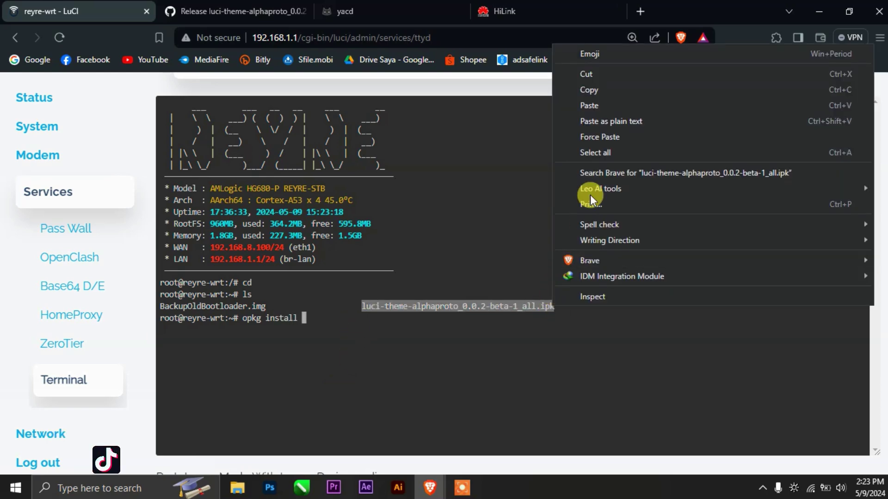
{"action": "left_click", "coordinate": [597, 93]}
{"action": "right_click", "coordinate": [342, 309]}
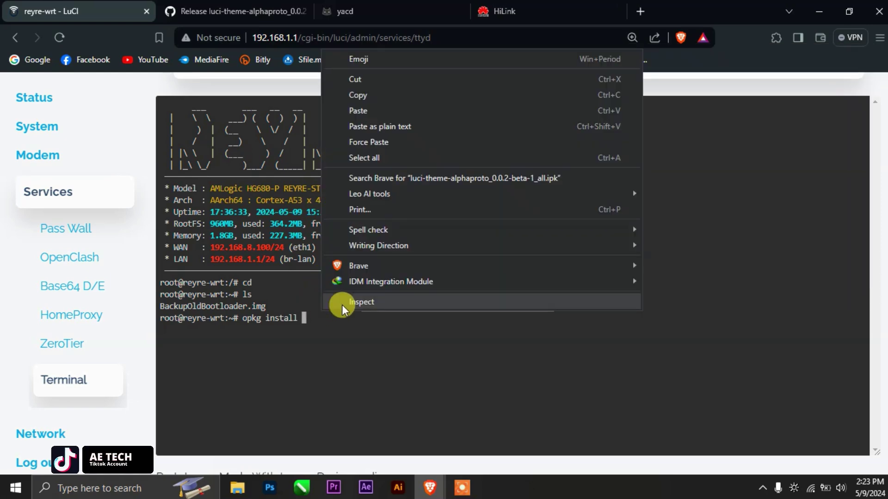
{"action": "left_click", "coordinate": [365, 109]}
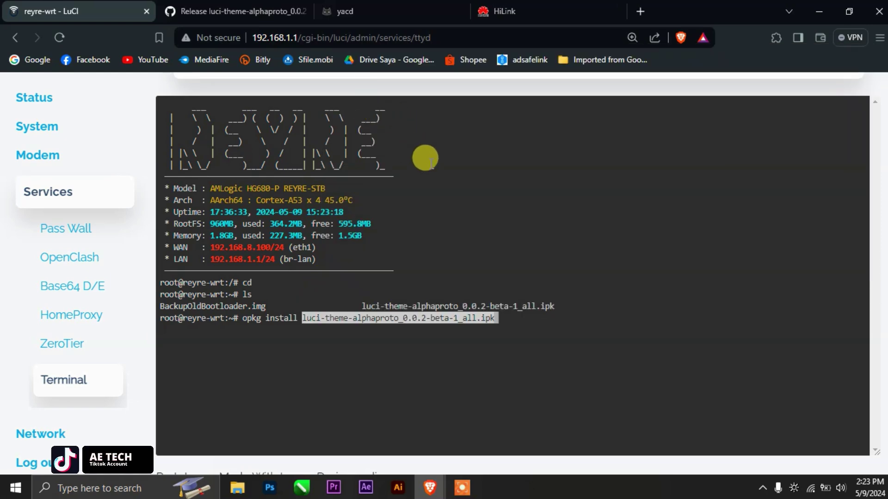
{"action": "key", "text": "Return"}
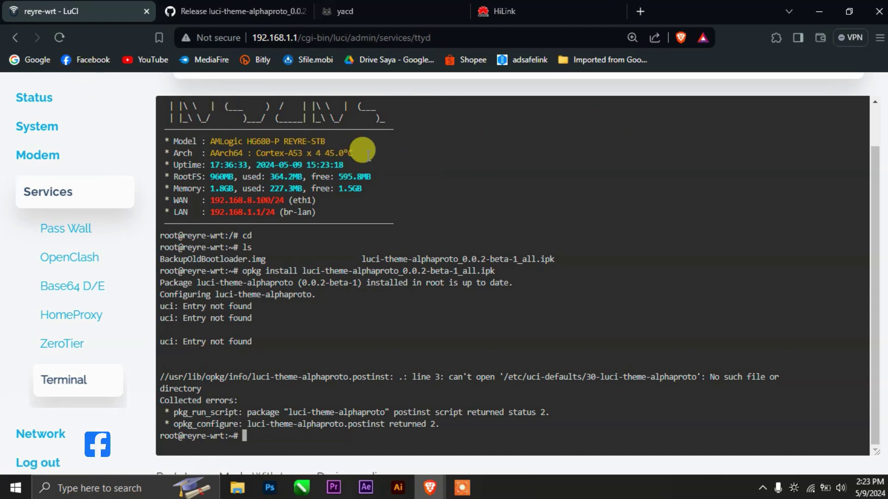
- Clear the browser's cached images and files for the last hour
{"action": "left_click", "coordinate": [880, 37]}
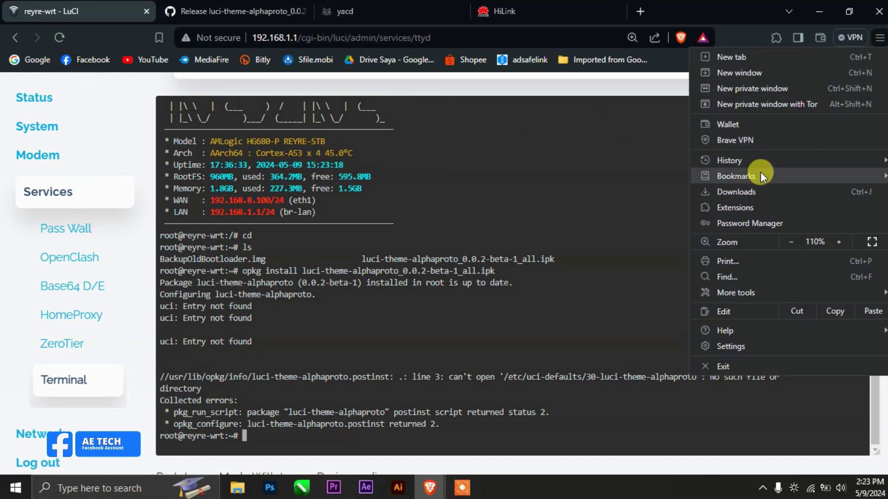
{"action": "mouse_move", "coordinate": [762, 175]}
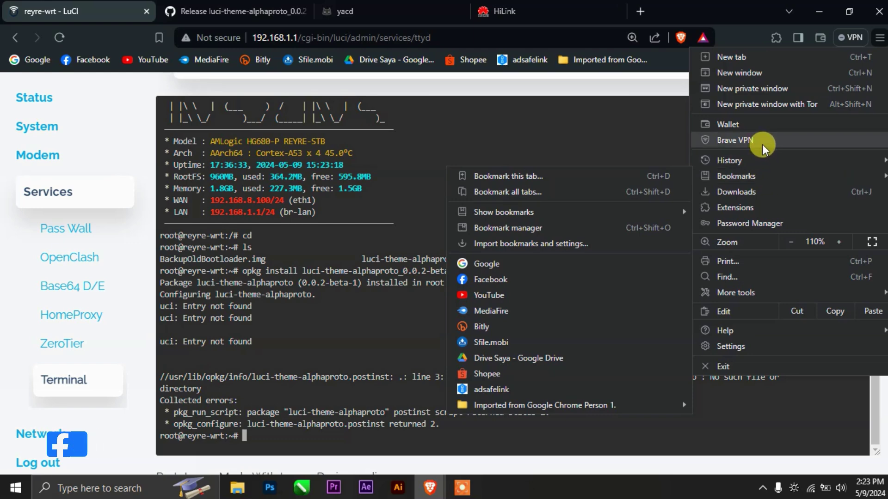
{"action": "mouse_move", "coordinate": [753, 157]}
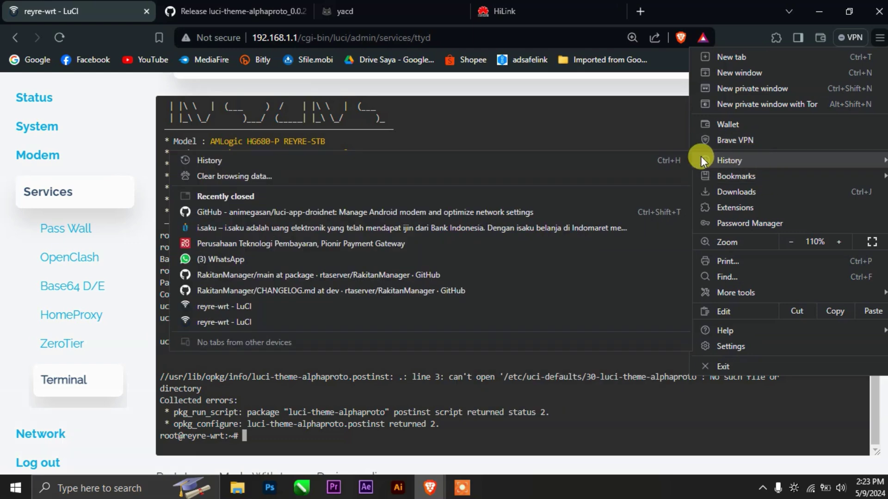
{"action": "left_click", "coordinate": [634, 175]}
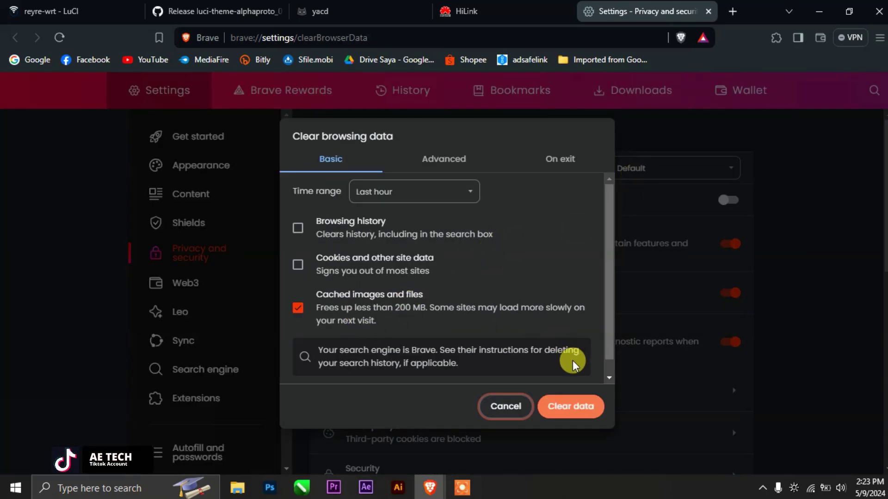
{"action": "left_click", "coordinate": [572, 408]}
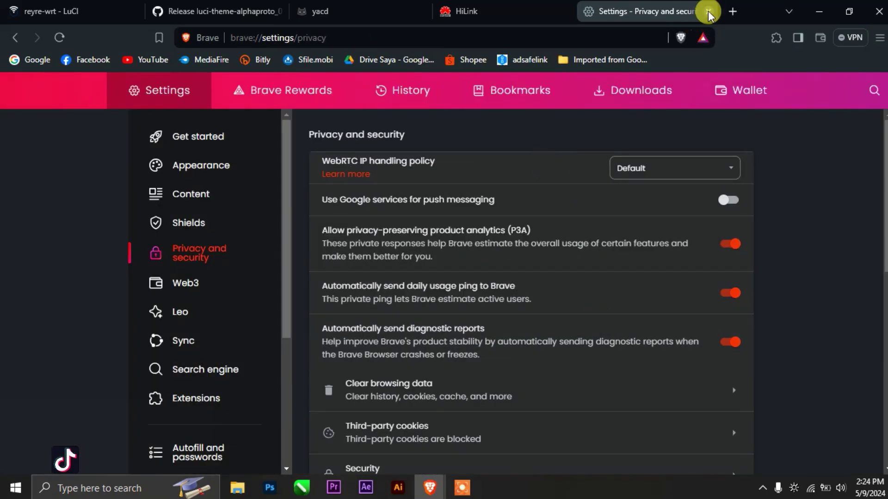
- Return to the router's LuCI tab, reload the page and view the Status Overview
{"action": "left_click", "coordinate": [130, 18]}
{"action": "key", "text": "F5"}
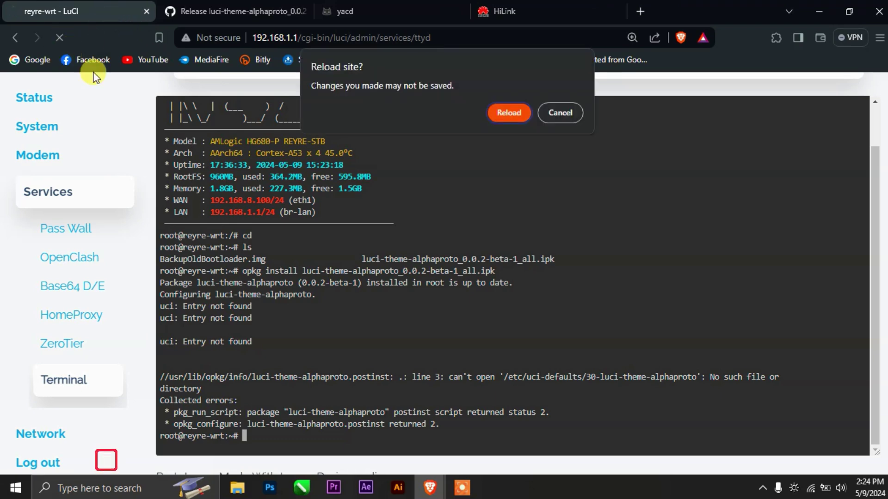
{"action": "left_click", "coordinate": [533, 114]}
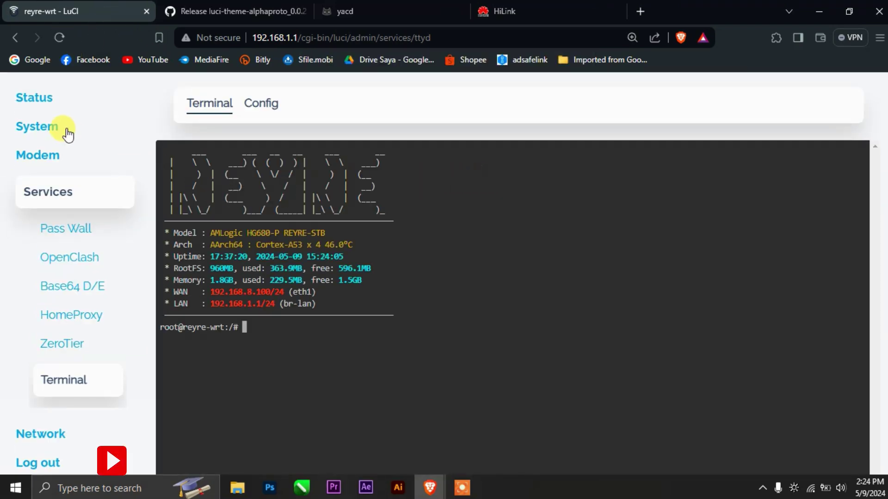
{"action": "left_click", "coordinate": [37, 99]}
{"action": "left_click", "coordinate": [56, 125]}
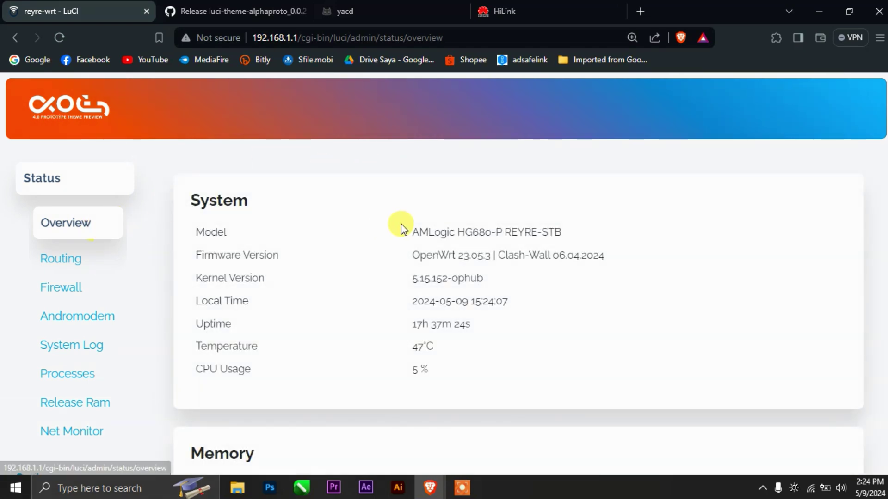
{"action": "scroll", "coordinate": [161, 276], "scroll_direction": "down", "scroll_amount": 1}
{"action": "scroll", "coordinate": [160, 276], "scroll_direction": "down", "scroll_amount": 4}
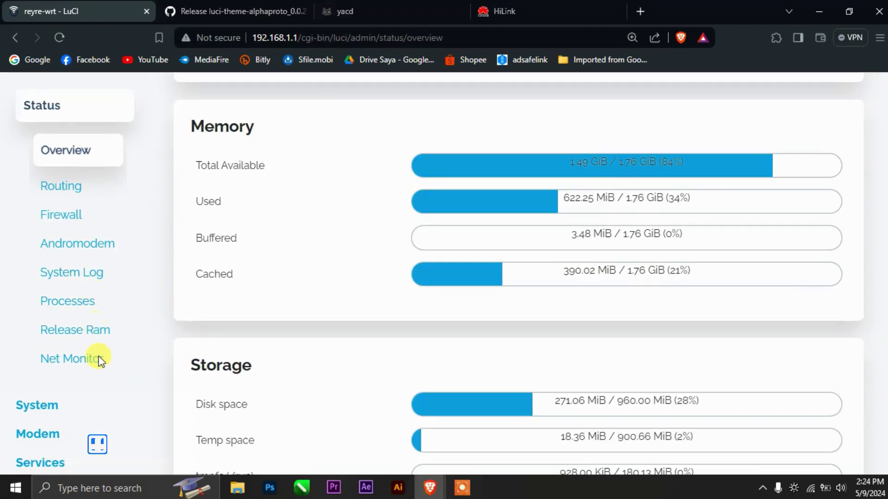
- Open the router's File Manager from the System section and browse to the usr/lib folder
{"action": "left_click", "coordinate": [90, 400]}
{"action": "scroll", "coordinate": [102, 373], "scroll_direction": "down", "scroll_amount": 3}
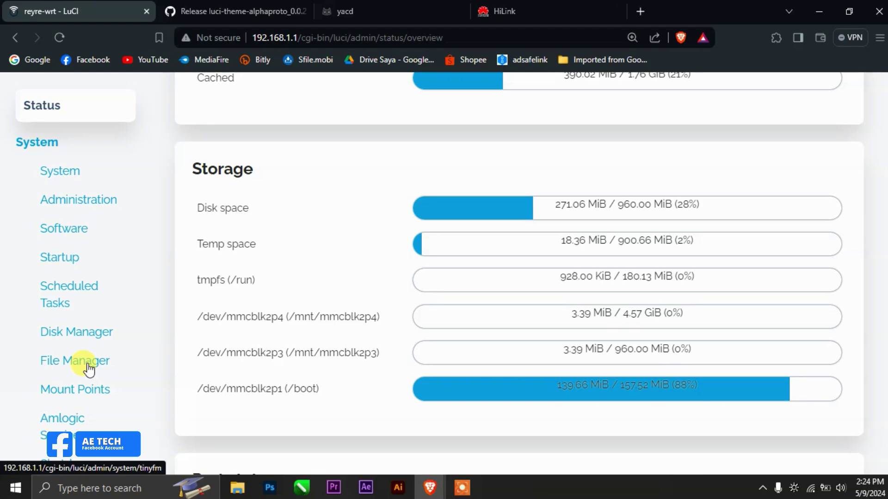
{"action": "left_click", "coordinate": [87, 365]}
{"action": "scroll", "coordinate": [326, 347], "scroll_direction": "down", "scroll_amount": 3}
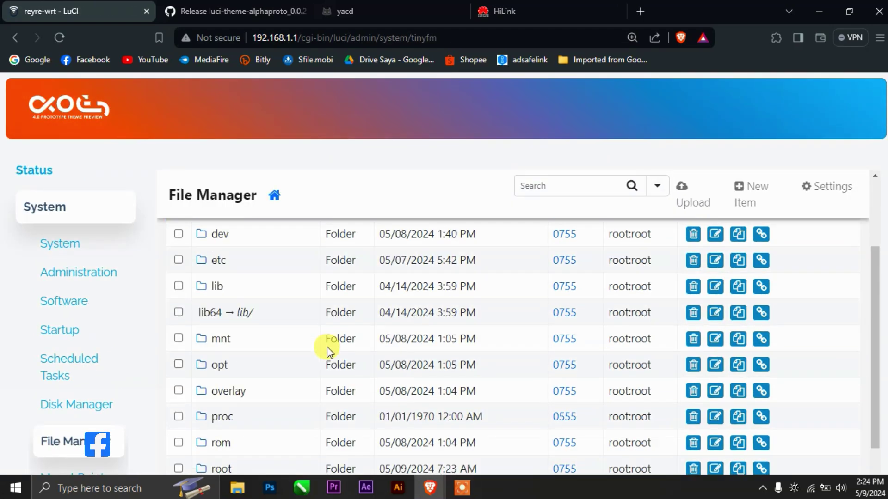
{"action": "scroll", "coordinate": [300, 348], "scroll_direction": "up", "scroll_amount": 3}
{"action": "scroll", "coordinate": [279, 353], "scroll_direction": "down", "scroll_amount": 5}
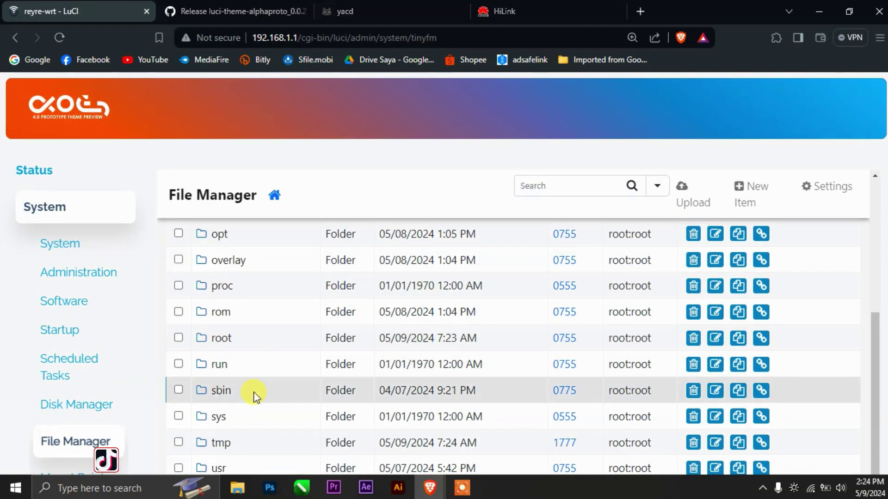
{"action": "scroll", "coordinate": [254, 395], "scroll_direction": "down", "scroll_amount": 3}
{"action": "left_click", "coordinate": [221, 403]}
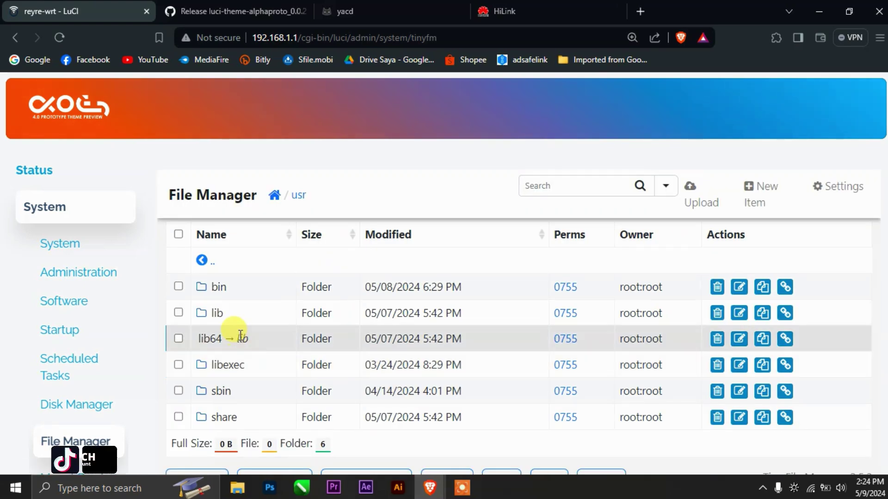
{"action": "left_click", "coordinate": [221, 318]}
{"action": "scroll", "coordinate": [298, 324], "scroll_direction": "down", "scroll_amount": 2}
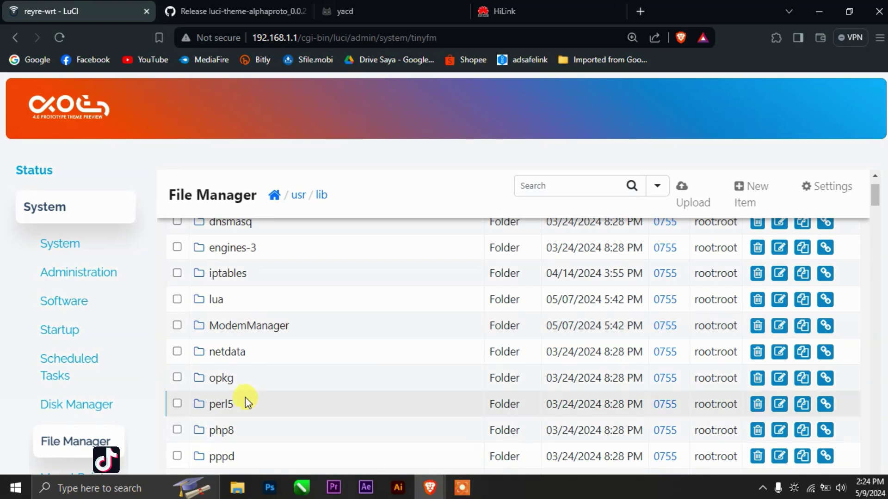
- Browse from usr/lib into the lua/luci/view folder in the router's File Manager
{"action": "scroll", "coordinate": [245, 397], "scroll_direction": "down", "scroll_amount": 3}
{"action": "scroll", "coordinate": [245, 401], "scroll_direction": "down", "scroll_amount": 3}
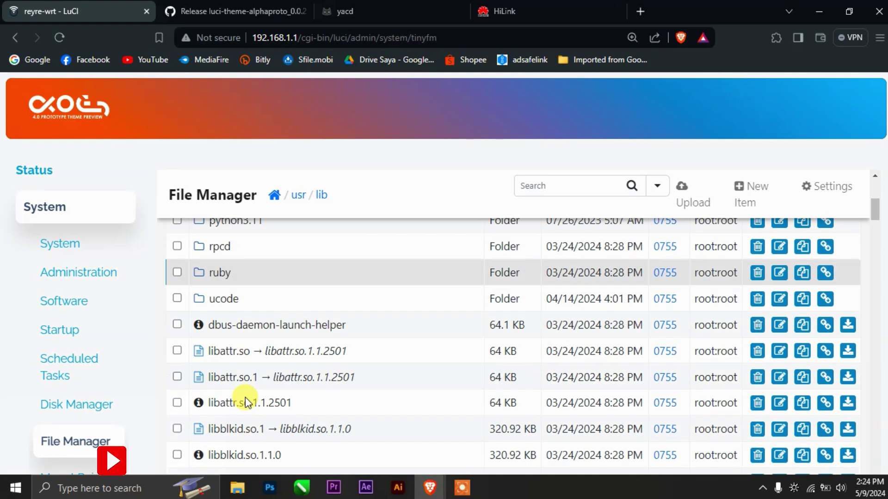
{"action": "scroll", "coordinate": [244, 393], "scroll_direction": "up", "scroll_amount": 7}
{"action": "left_click", "coordinate": [215, 366]}
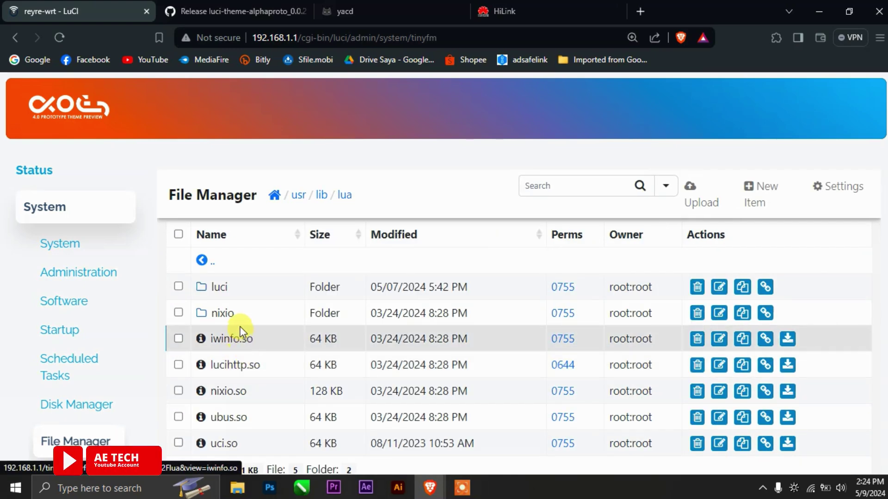
{"action": "left_click", "coordinate": [220, 291]}
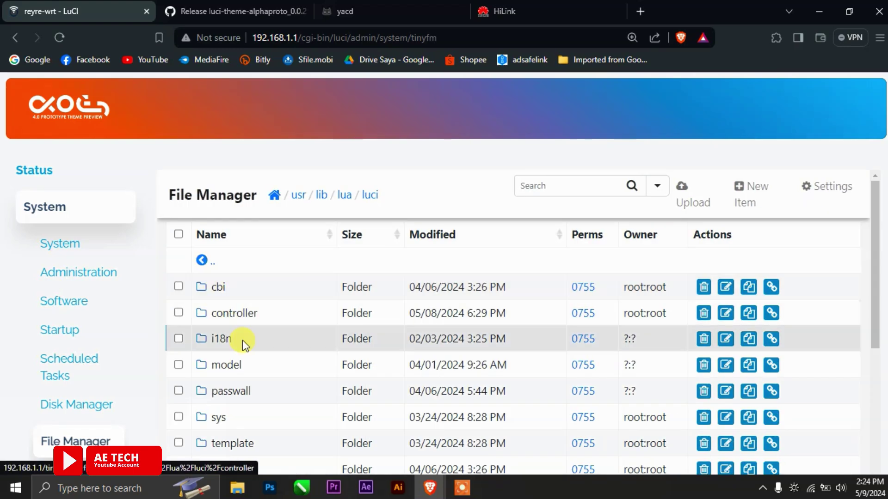
{"action": "scroll", "coordinate": [250, 352], "scroll_direction": "down", "scroll_amount": 4}
{"action": "scroll", "coordinate": [254, 356], "scroll_direction": "up", "scroll_amount": 1}
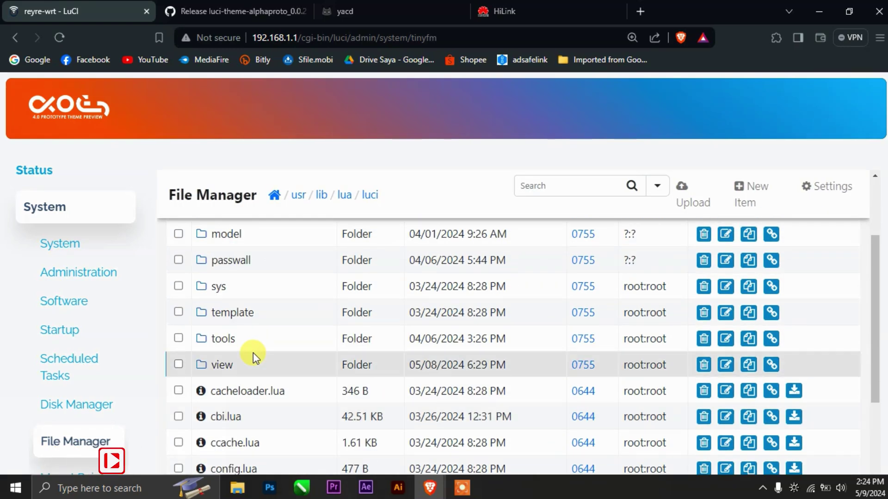
{"action": "left_click", "coordinate": [226, 363]}
- Go into the themes/alphaproto folder, enlarge the page to 133% and open the footer.htm file
{"action": "scroll", "coordinate": [253, 355], "scroll_direction": "down", "scroll_amount": 3}
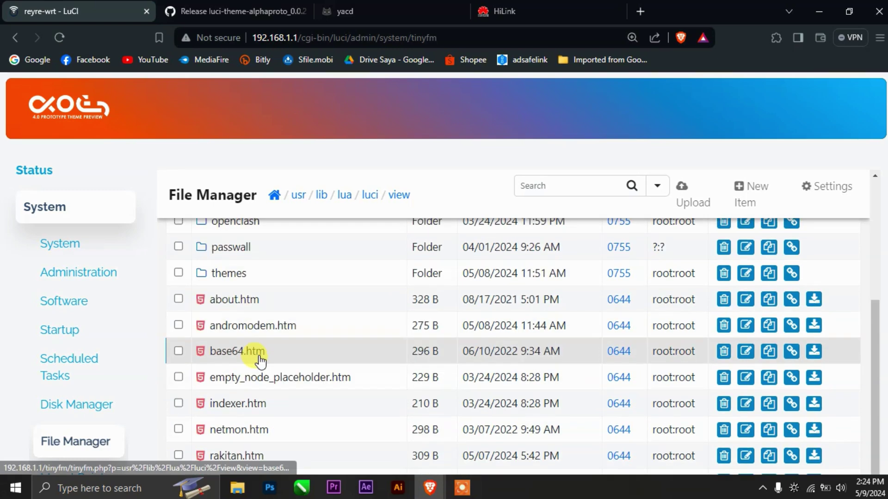
{"action": "left_click", "coordinate": [230, 277]}
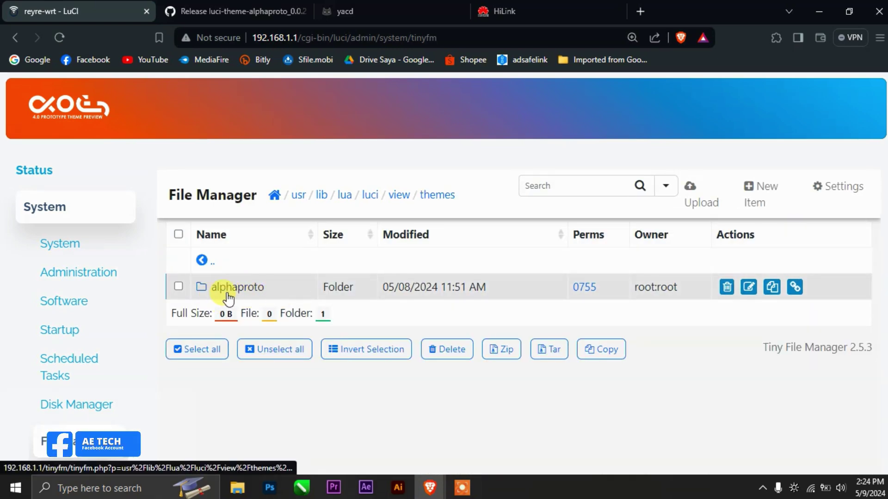
{"action": "scroll", "coordinate": [283, 303], "scroll_direction": "up", "scroll_amount": 3}
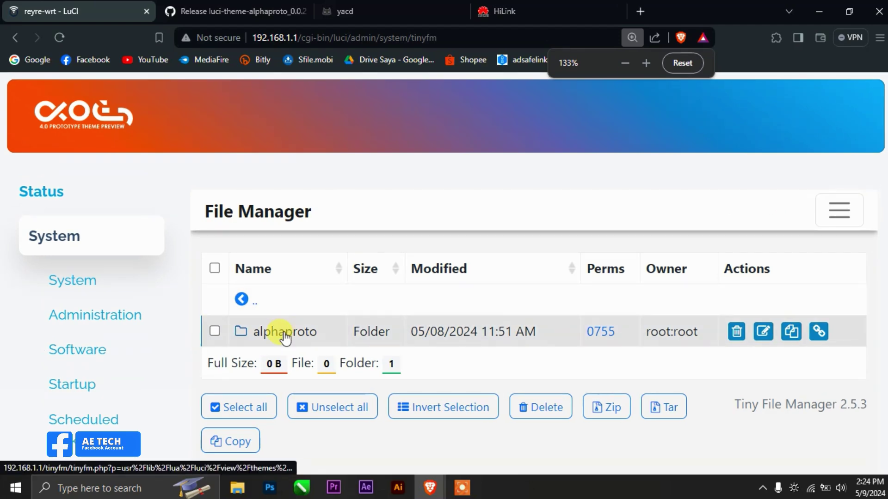
{"action": "left_click", "coordinate": [283, 332]}
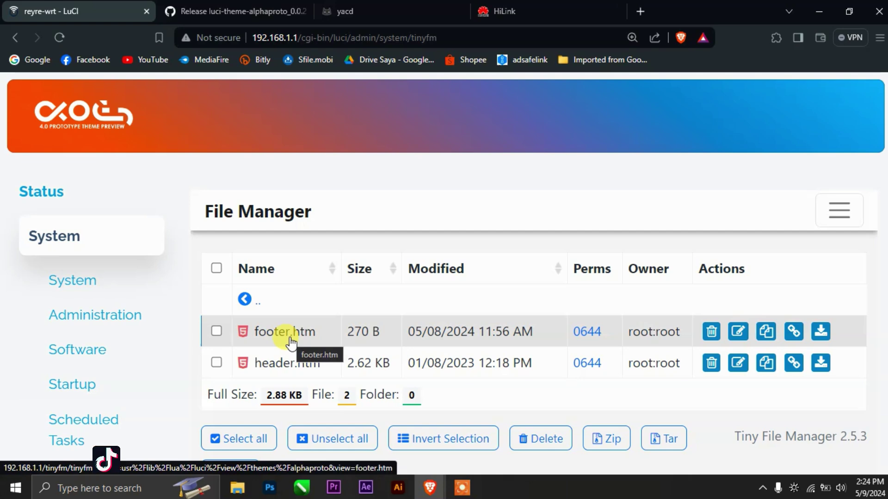
{"action": "left_click", "coordinate": [278, 340]}
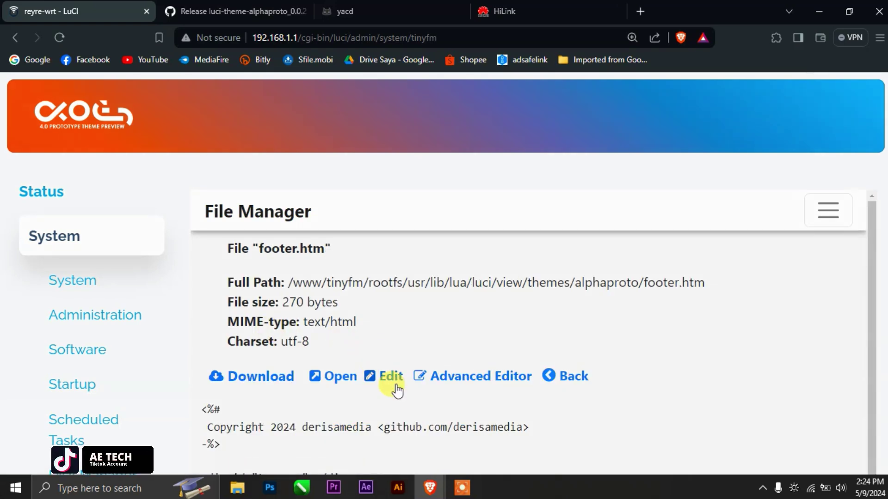